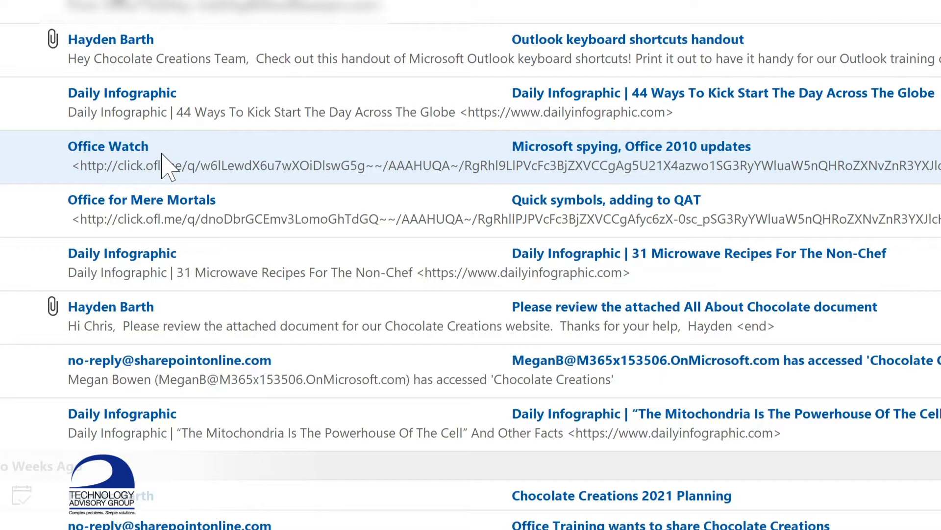
Step: Start a new rule from the "Microsoft spying, Office 2010 updates" message, applying to email from Office Watch
right_click(167, 153)
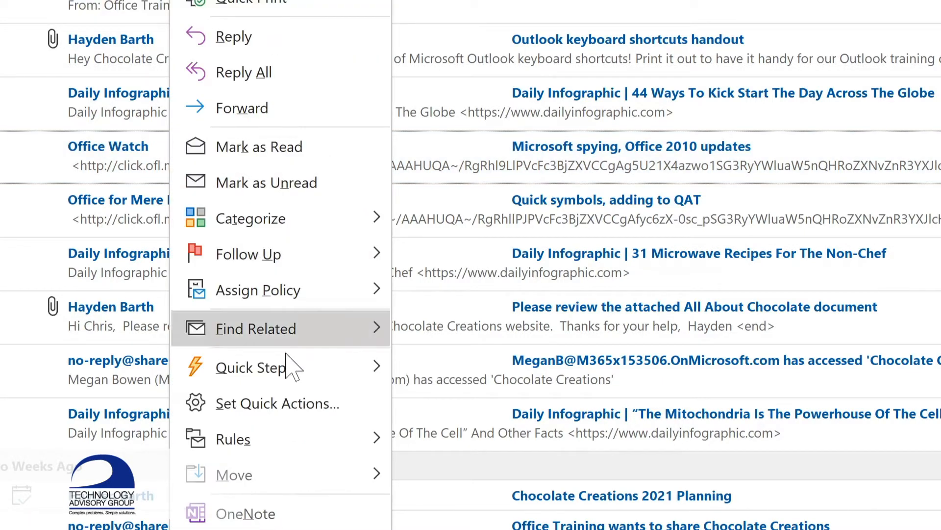
mouse_move(289, 431)
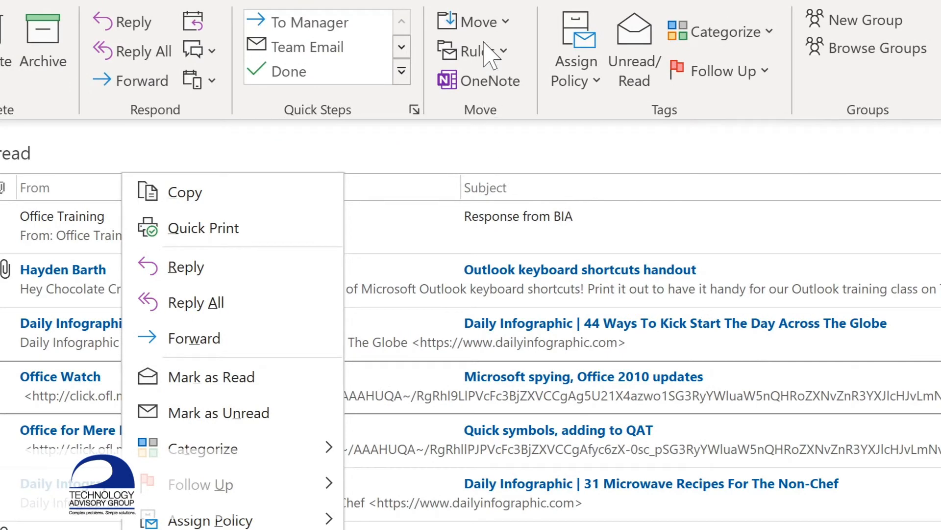
left_click(499, 55)
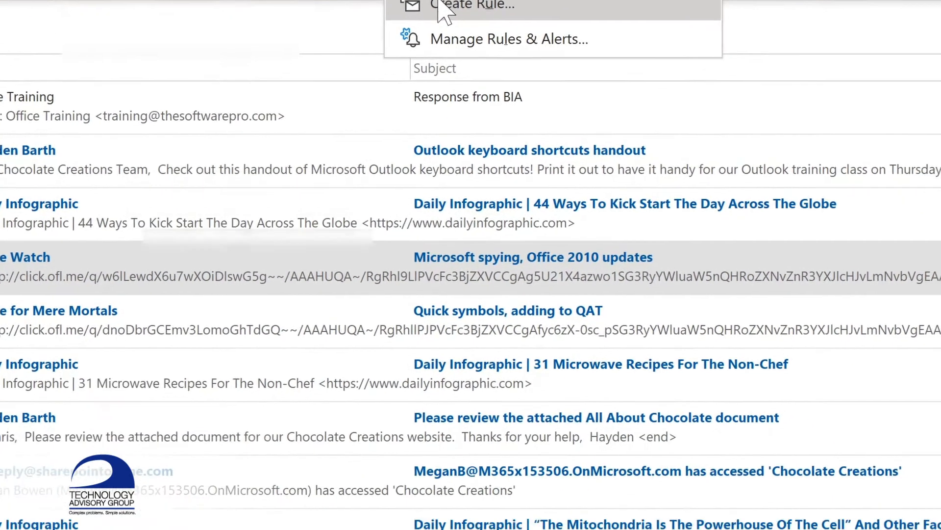
left_click(495, 120)
left_click(234, 161)
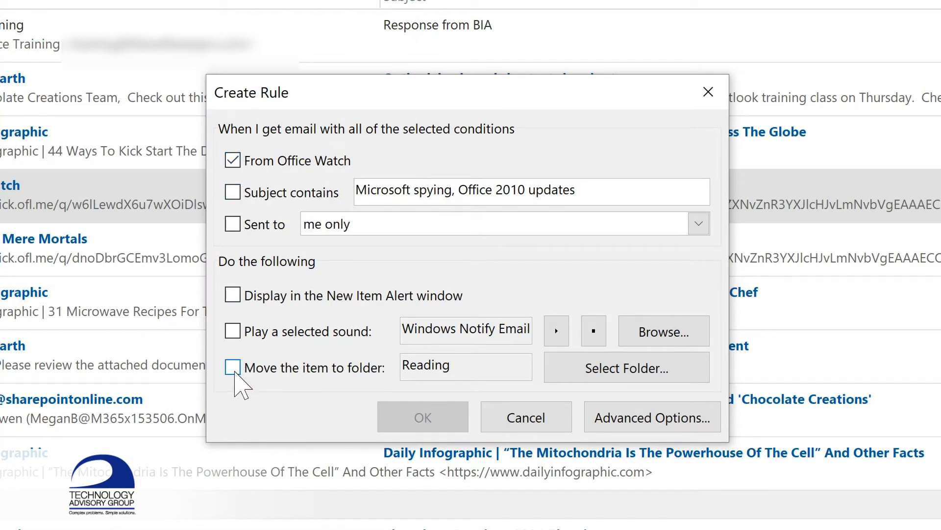
Step: Set the rule to move the item to the Tech Newsletters folder
left_click(234, 368)
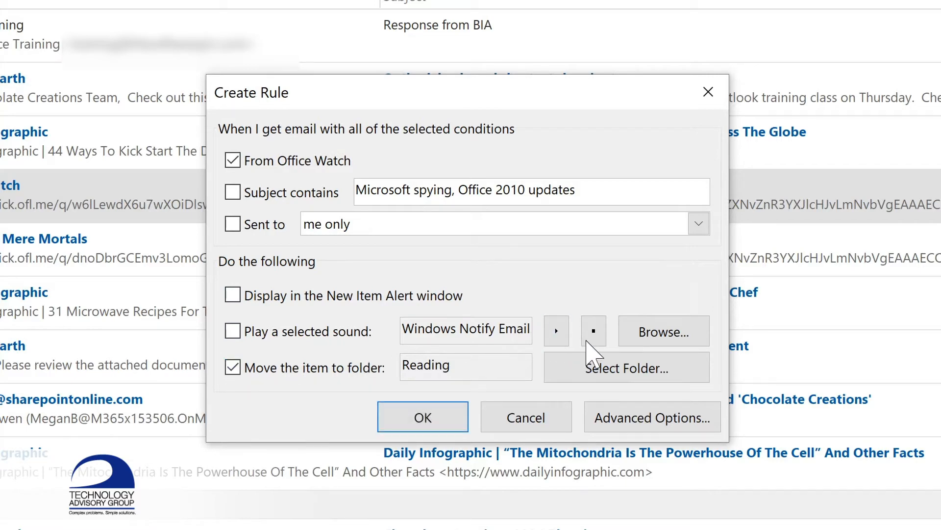
left_click(608, 375)
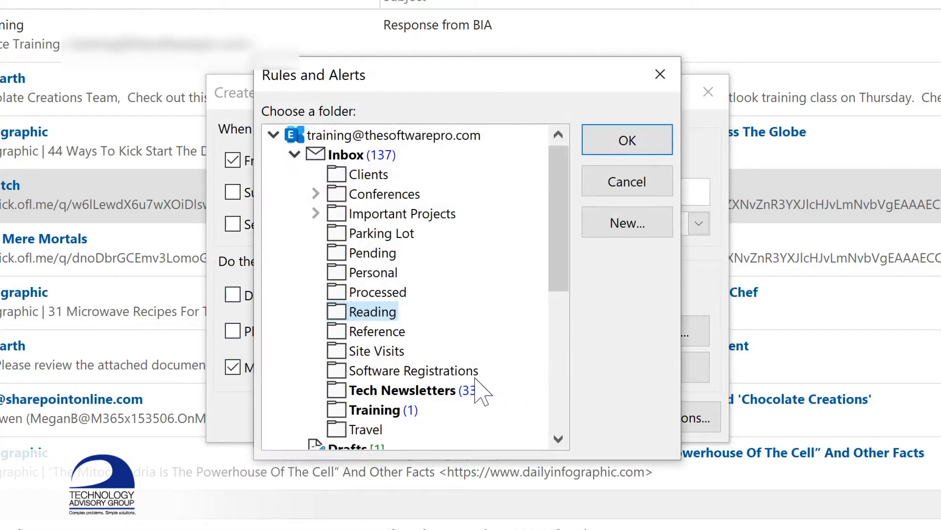
left_click(375, 390)
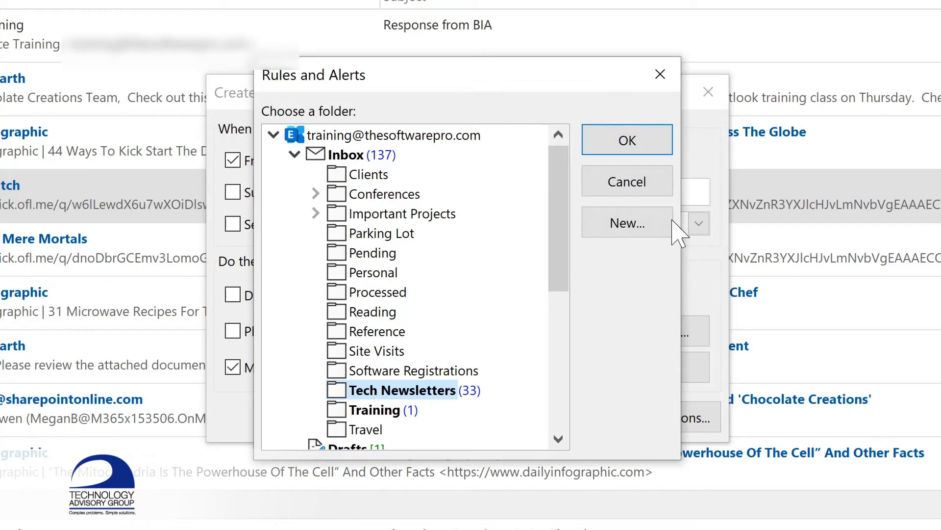
left_click(662, 142)
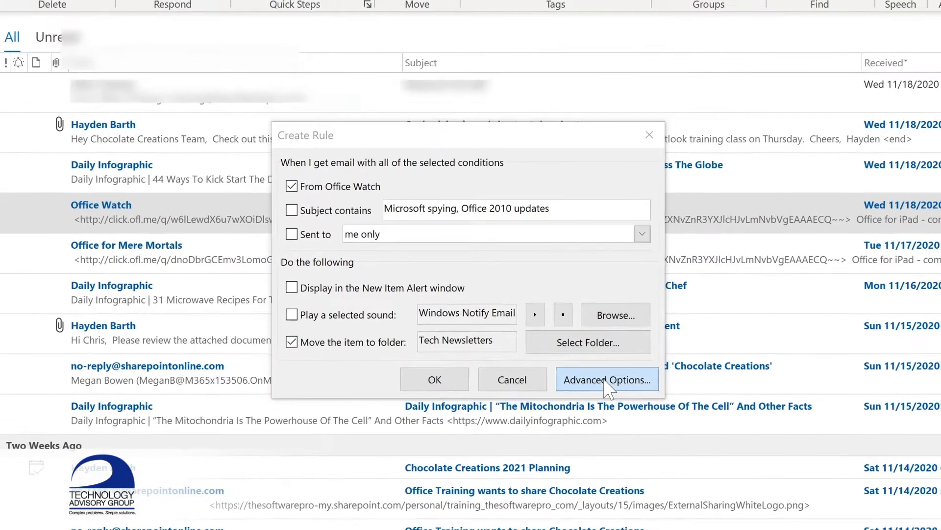
Step: Go through the rule's advanced options without adding conditions, actions or exceptions, set it to run now on messages already in the Inbox, and finish it
left_click(610, 418)
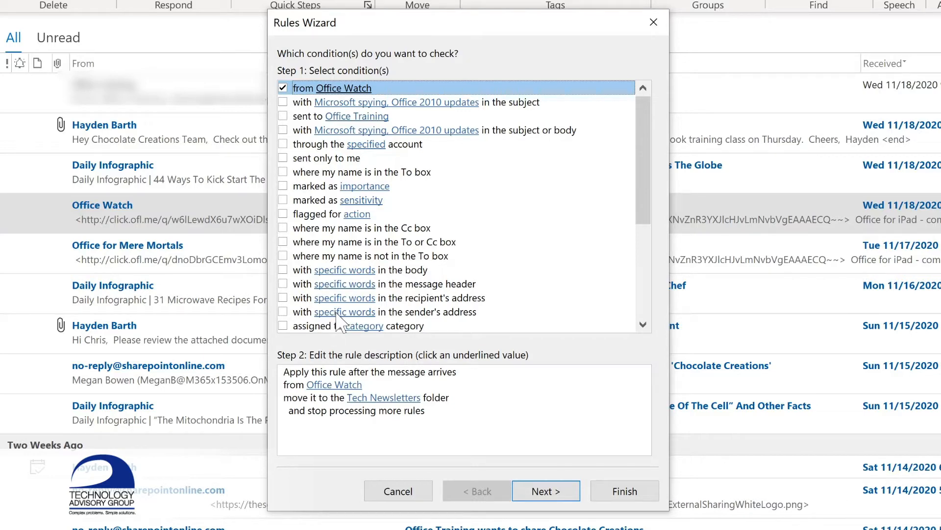
left_click(544, 491)
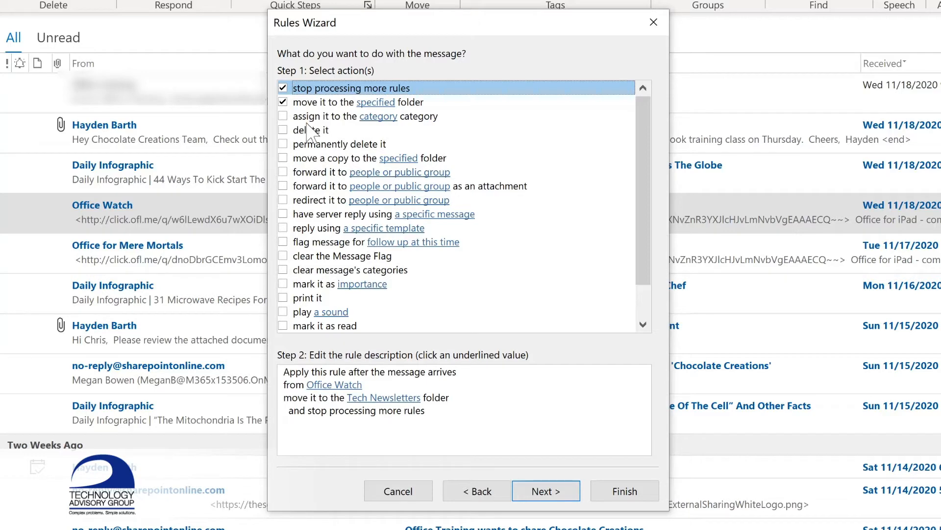
left_click(543, 494)
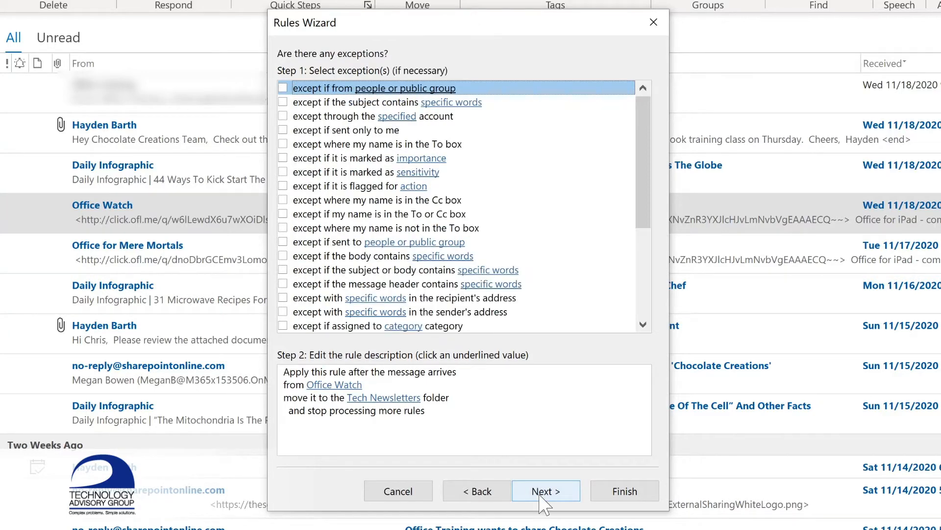
left_click(544, 492)
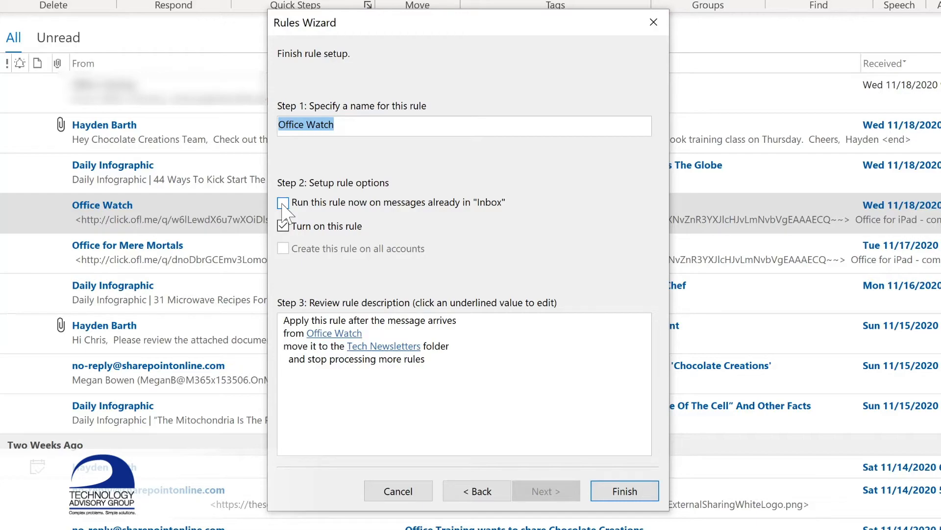
left_click(283, 204)
left_click(617, 493)
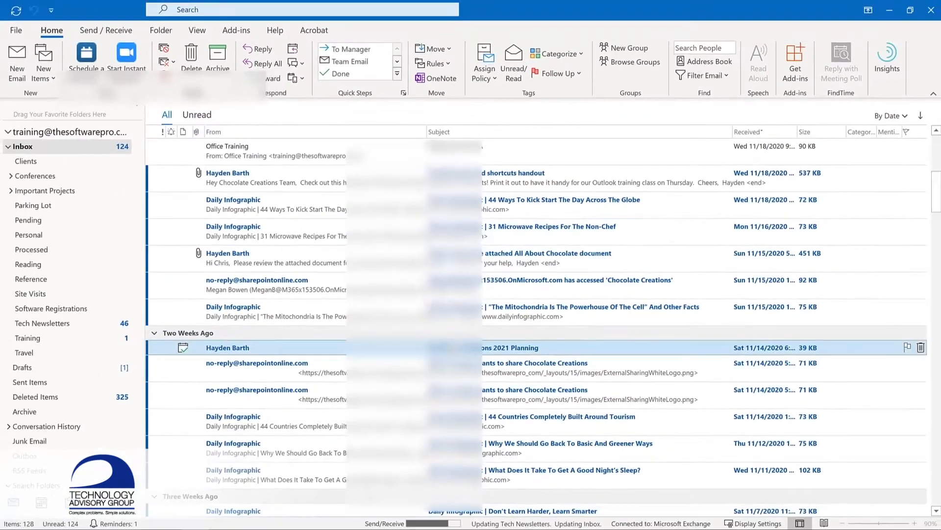
Step: View the messages in the Tech Newsletters folder and open the rules and alerts manager
left_click(70, 326)
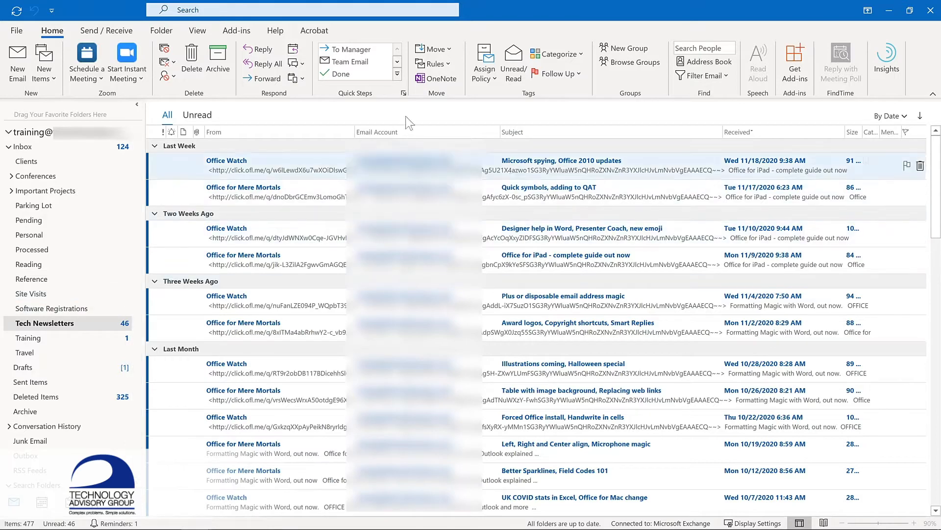
left_click(443, 66)
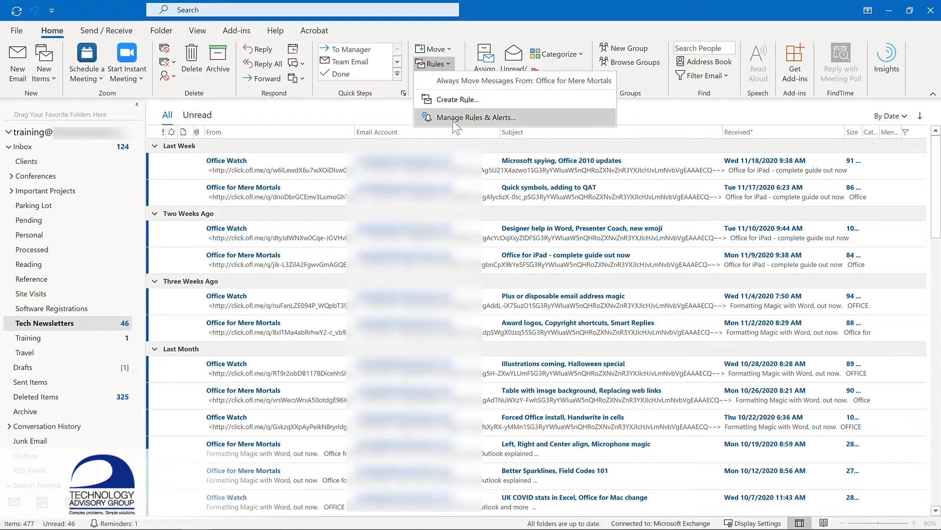
left_click(451, 116)
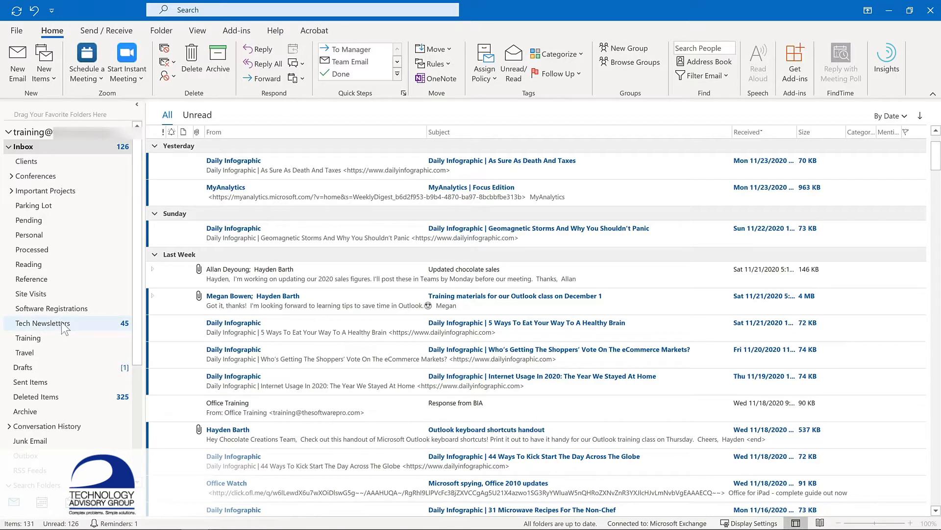
Step: Add the Tech Newsletters, Training and Important Projects folders to Favorites
left_click_drag(62, 322, 68, 116)
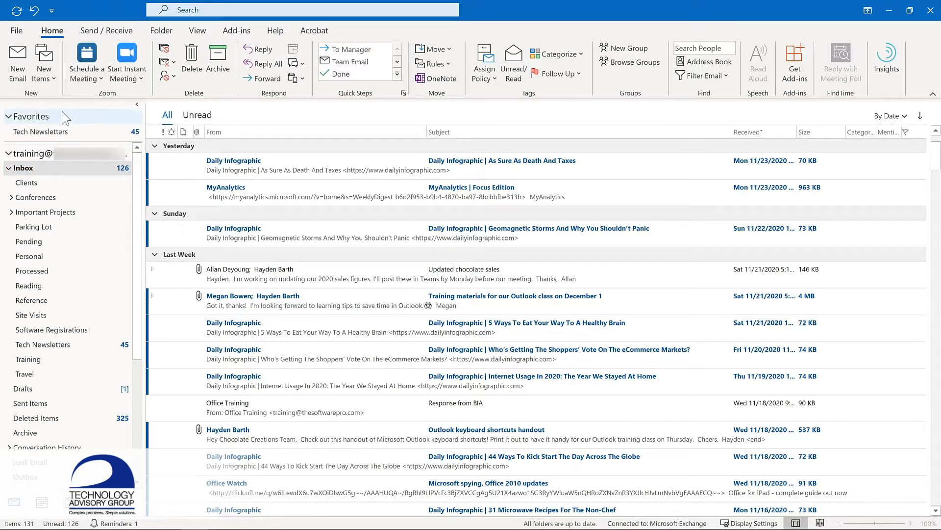
right_click(48, 358)
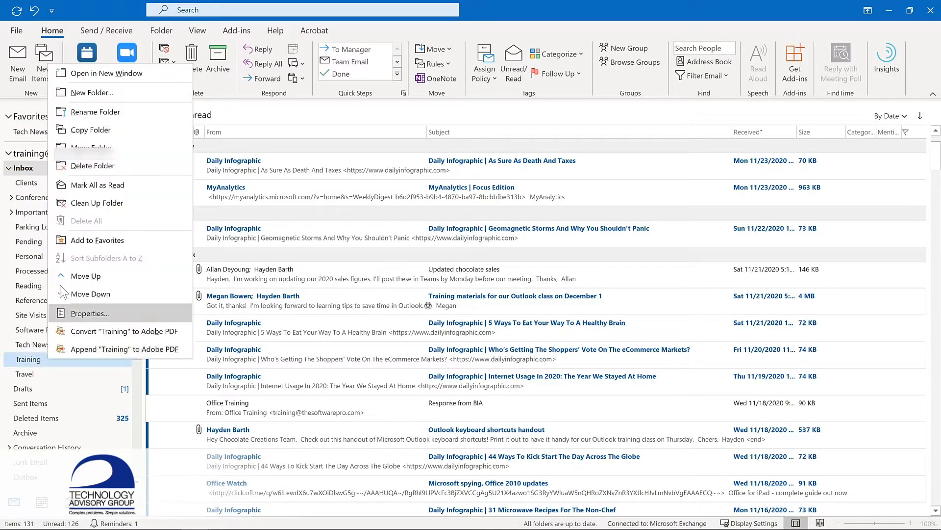
left_click(84, 240)
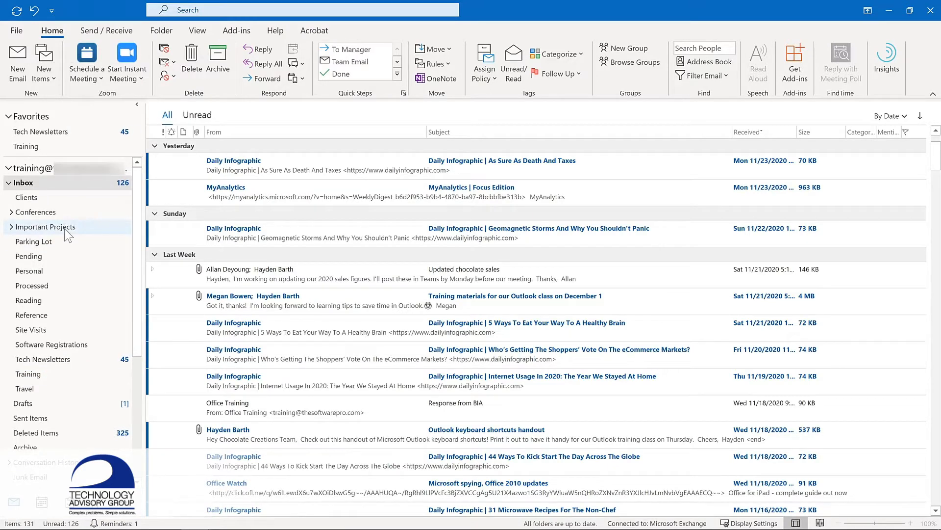
left_click(67, 229)
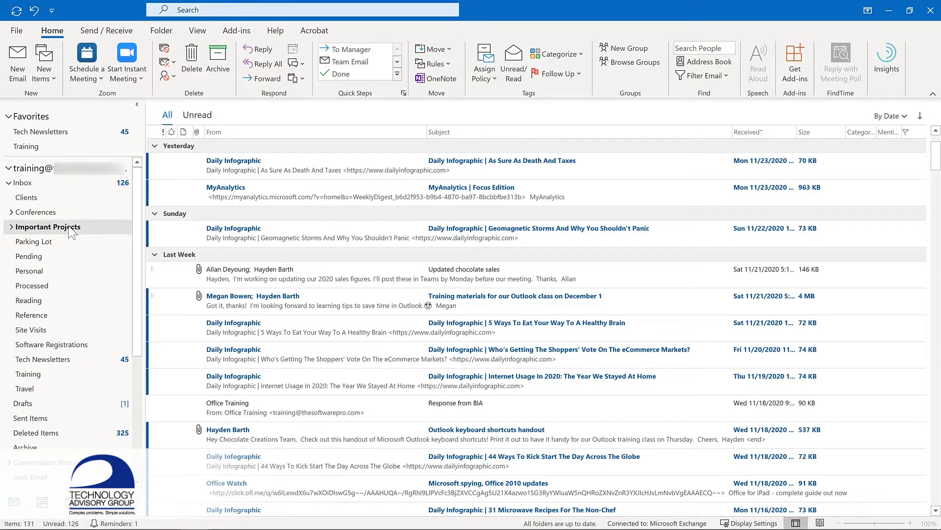
left_click(162, 32)
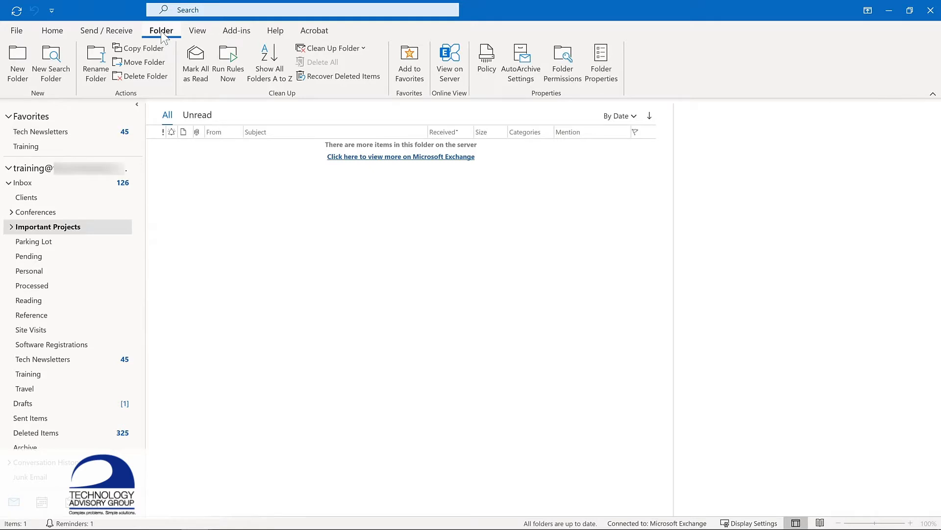
left_click(401, 66)
Step: Reorder Favorites so Tech Newsletters comes last, and remove Important Projects from Favorites
left_click(38, 134)
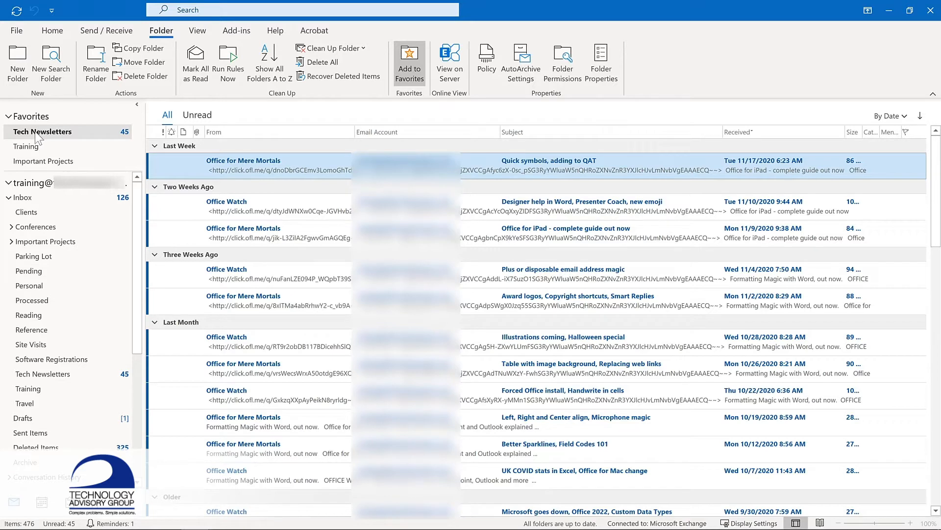
left_click_drag(37, 137, 38, 167)
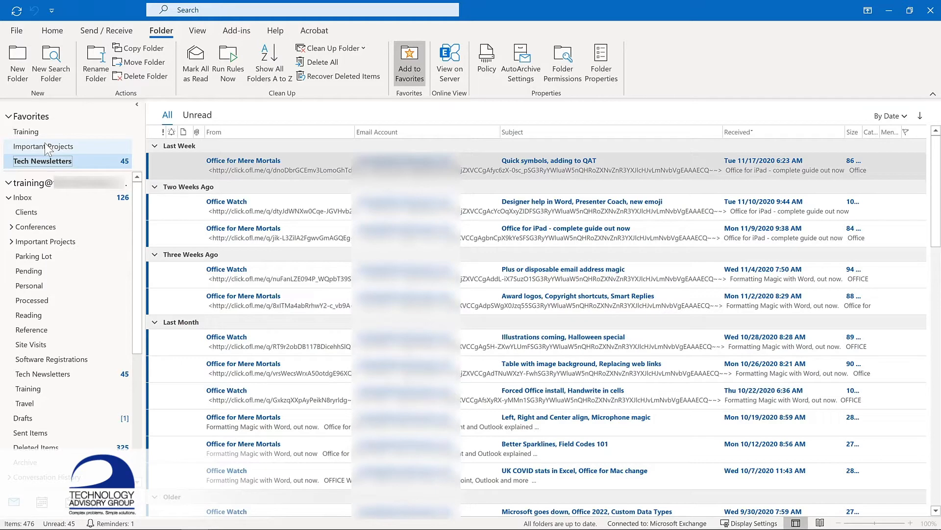
right_click(46, 148)
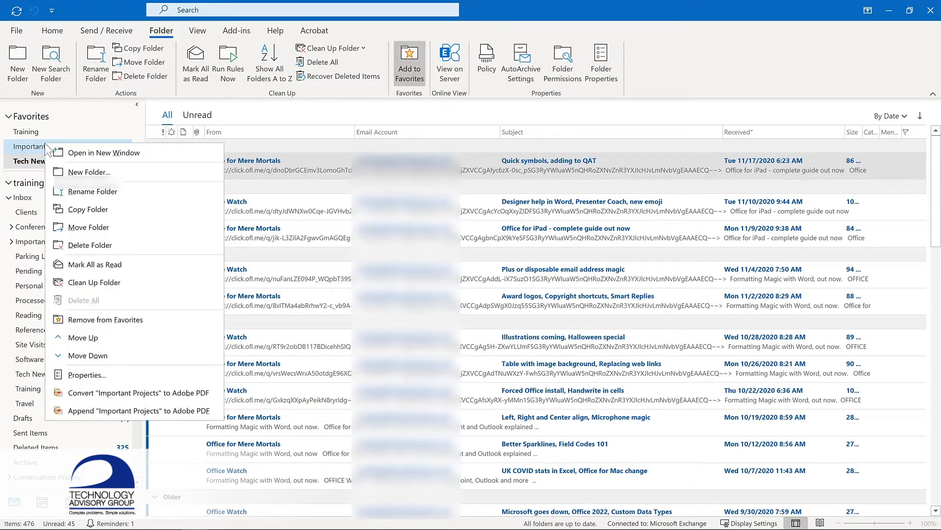
left_click(95, 316)
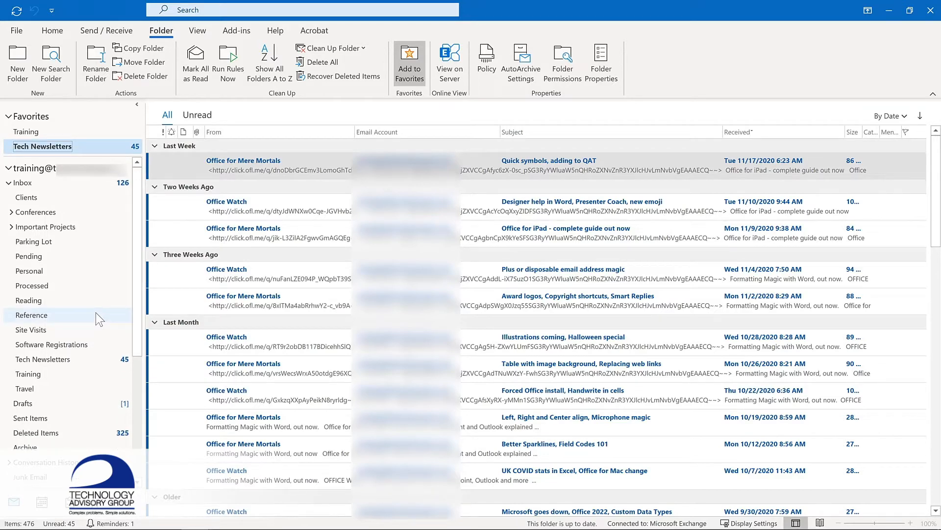
Step: Return to the Inbox and move the Office Watch message "Microsoft spying, Office 2010 updates" to Tech Newsletters in Favorites
key("ctrl+shift+i")
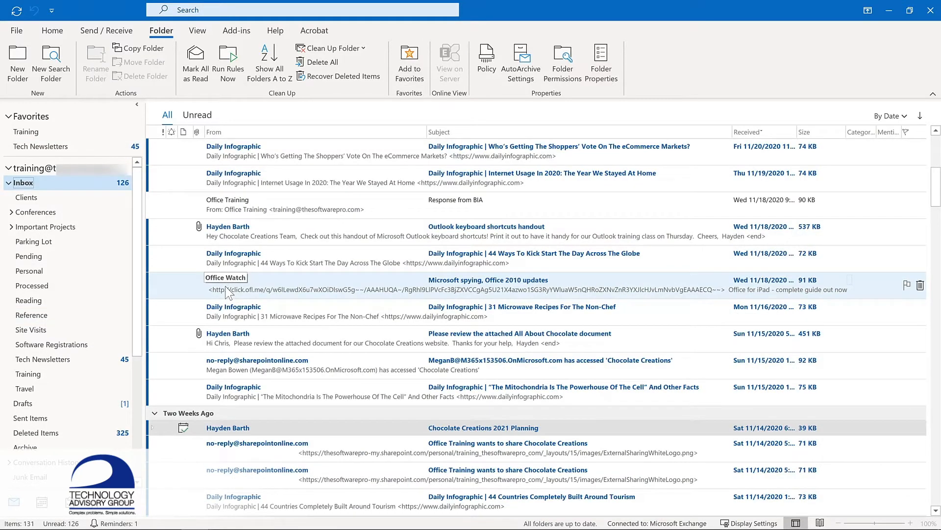
left_click_drag(228, 291, 77, 148)
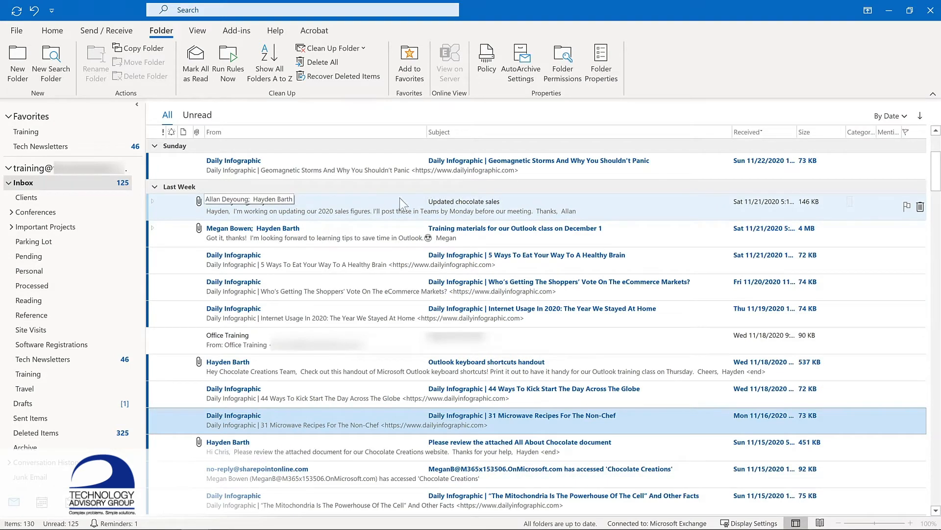
Step: Flag the "Updated chocolate sales" message for custom follow-up with a reminder, starting Monday, November 30, 2020
right_click(907, 208)
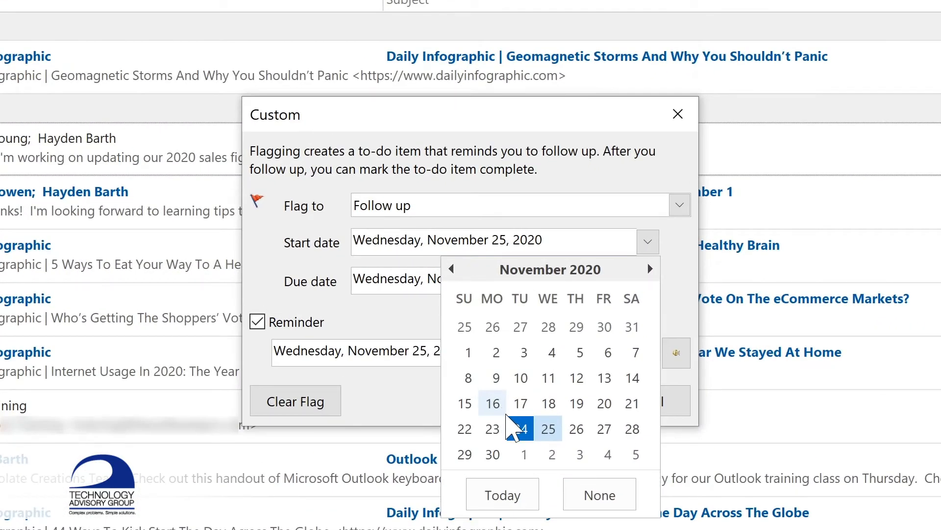
left_click(494, 455)
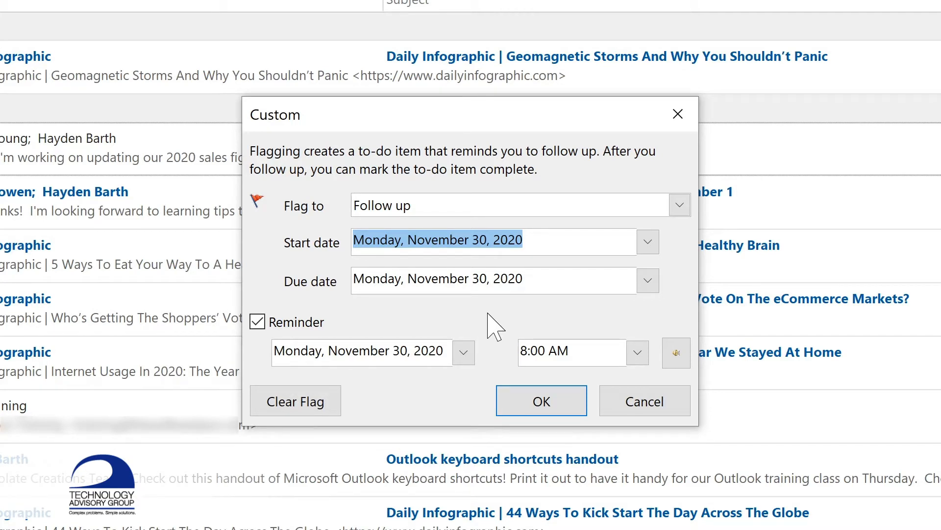
left_click(546, 407)
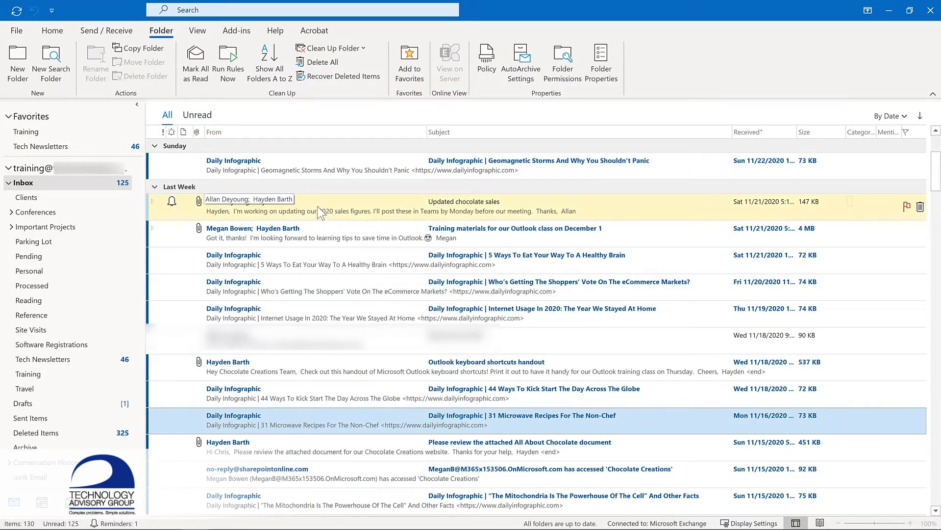
Step: Open the "Updated chocolate sales" message, review its follow-up details and flag options, and close it
double_click(319, 213)
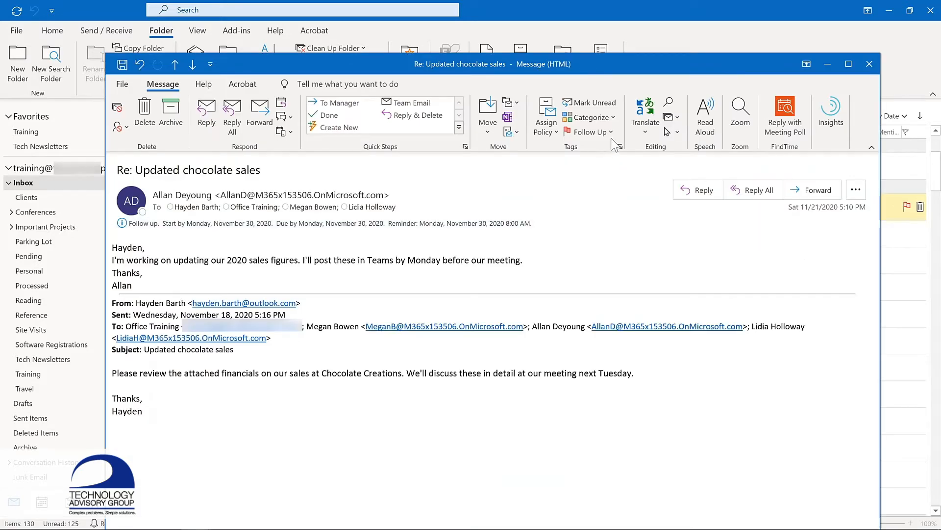
left_click(609, 131)
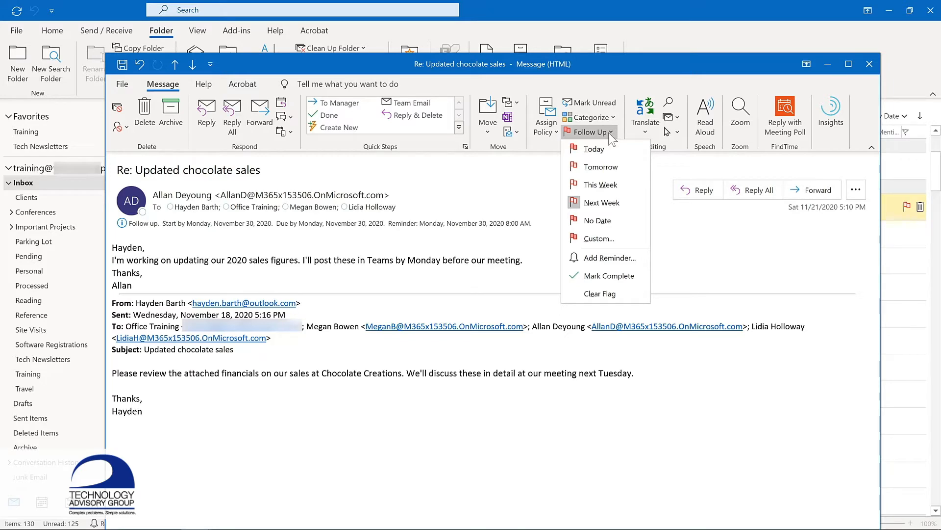
left_click(870, 64)
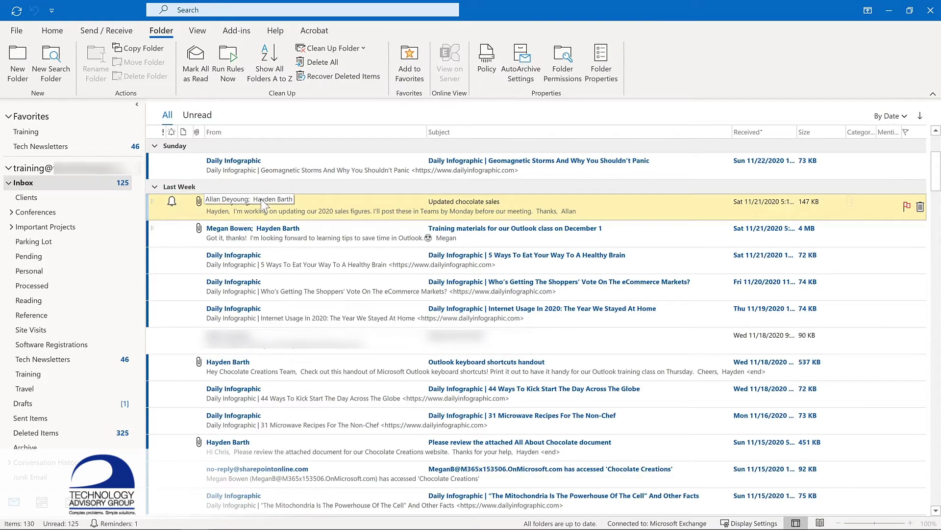
Step: Copy the "Please review the attached All About Chocolate document" message to Tasks as a task with the message attached
scroll(260, 201, "down", 4)
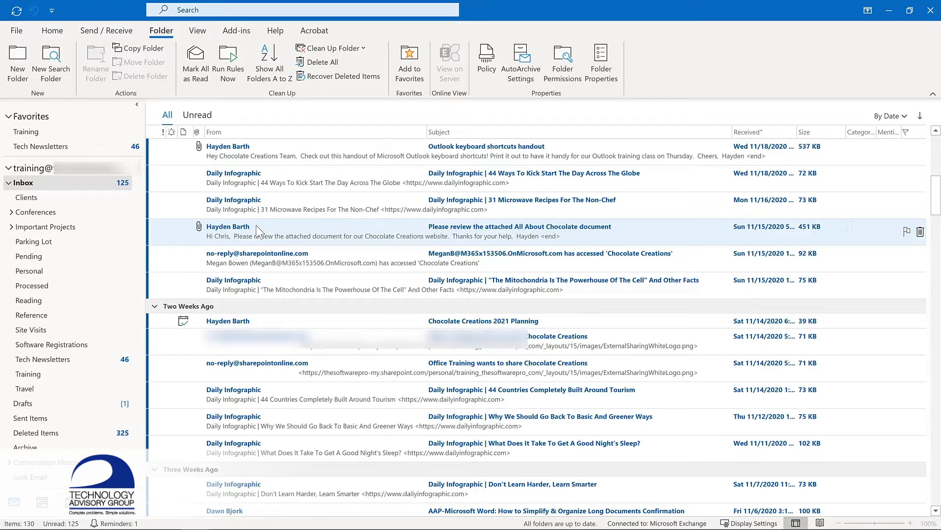
left_click_drag(256, 225, 98, 501)
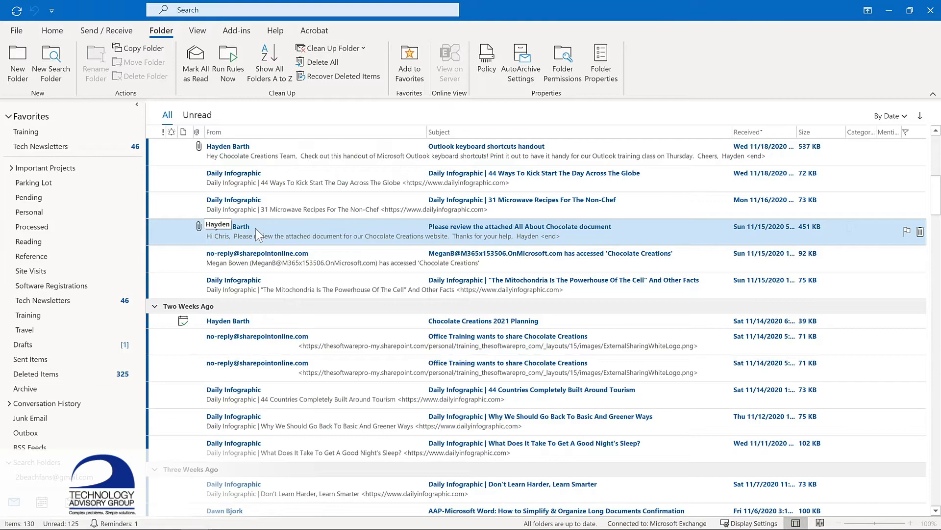
left_click_drag(254, 228, 66, 499)
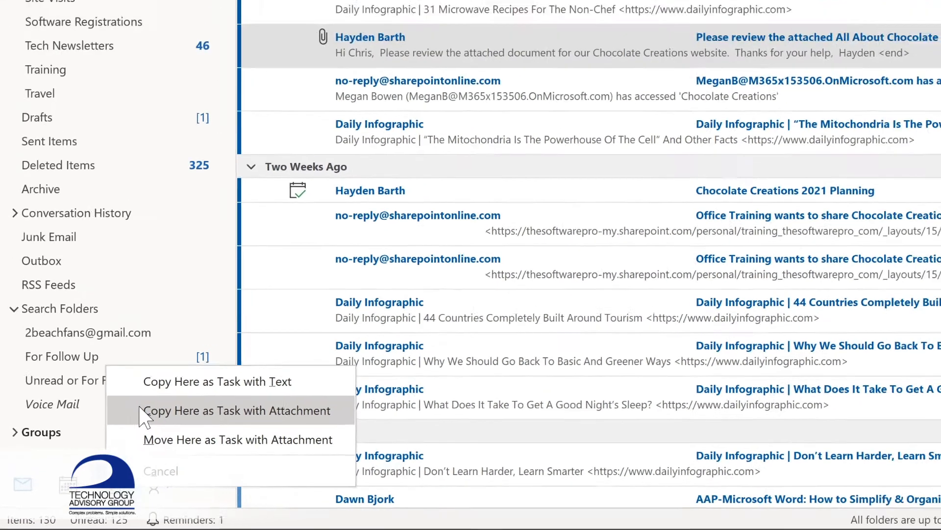
left_click(172, 390)
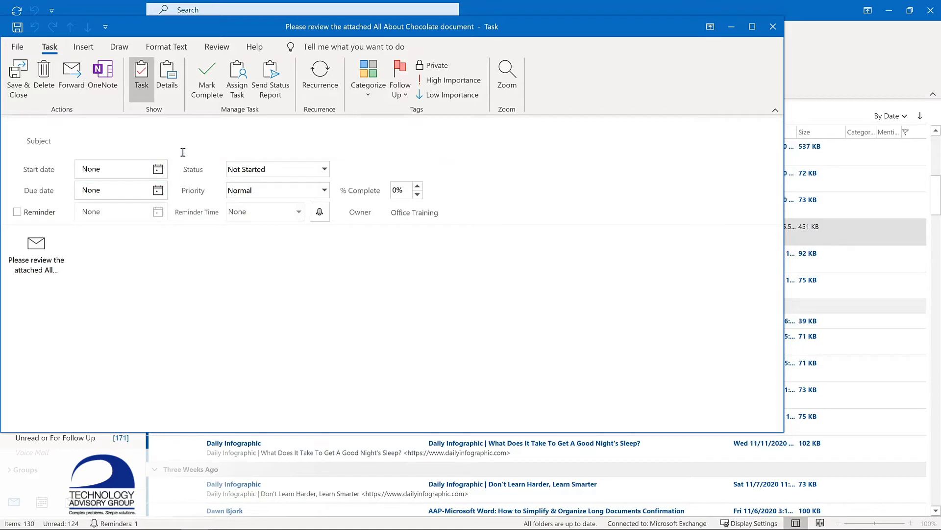
Step: Set the task's start date to Thursday, December 3, 2020, and turn on its reminder
left_click(158, 168)
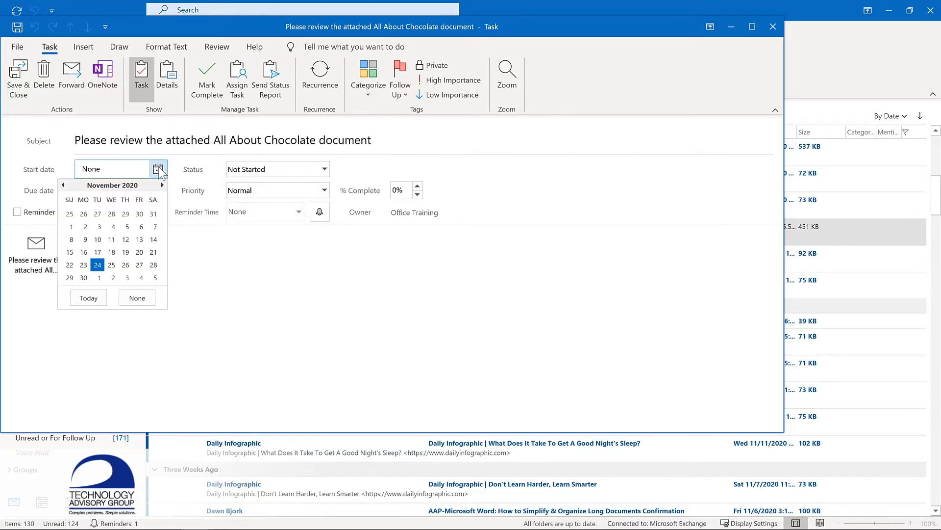
left_click(127, 278)
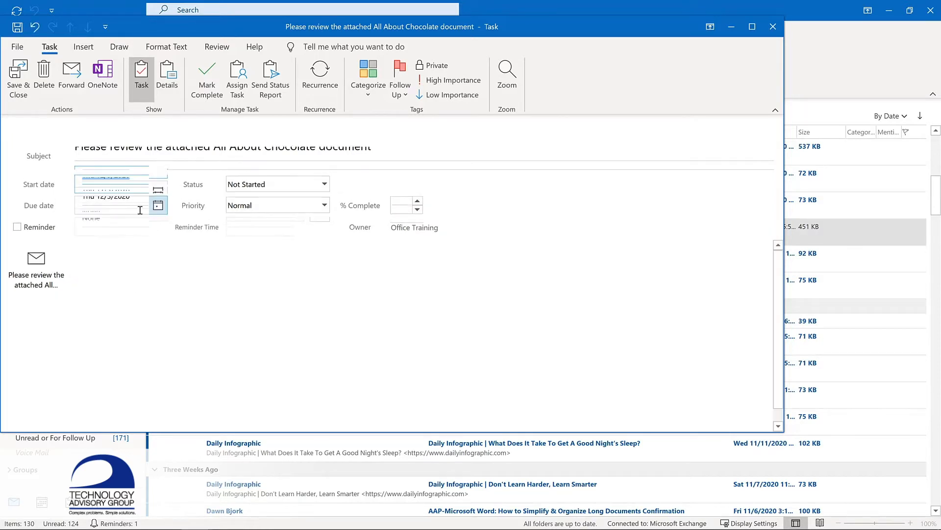
left_click(17, 226)
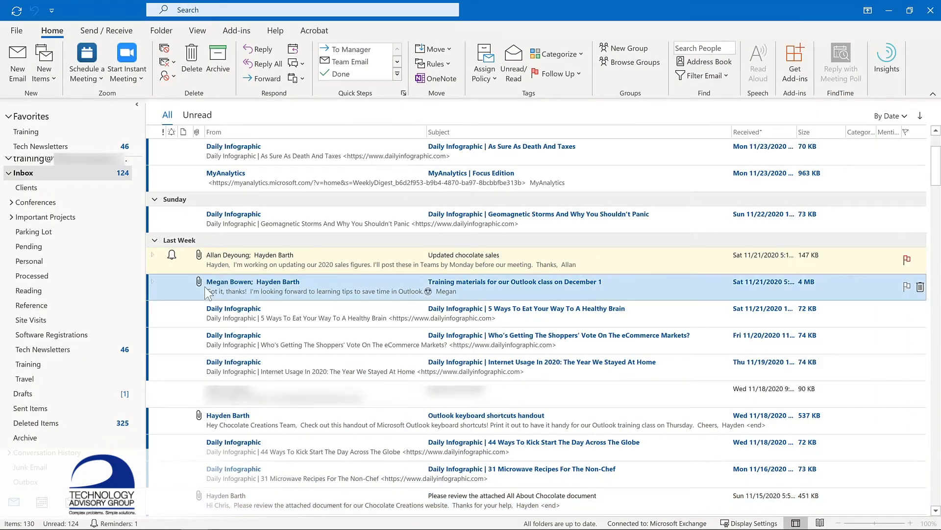
Step: Turn the December 1 training materials message into a virtual meeting titled "Review materials for Outlook training", 11/30/2020, 11:00 AM to 12:00 PM, and send it
left_click_drag(195, 289, 44, 503)
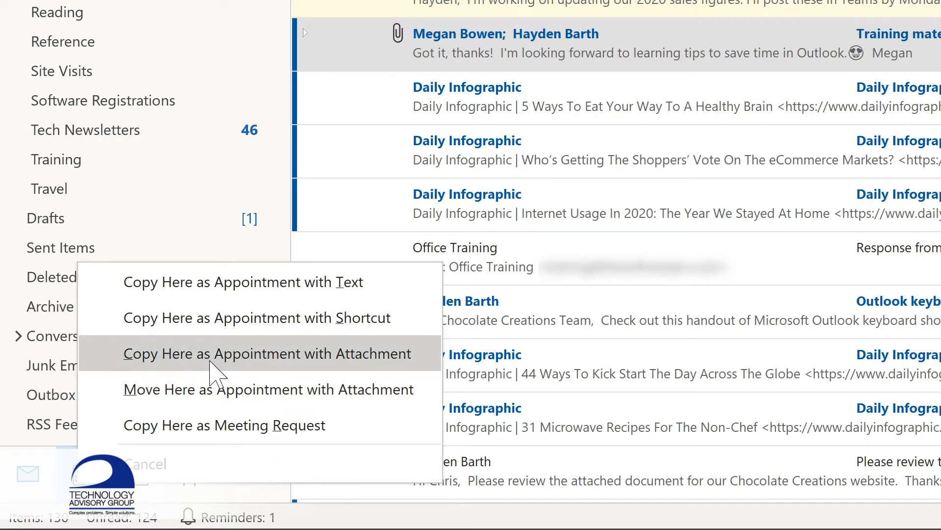
left_click(208, 318)
left_click(237, 235)
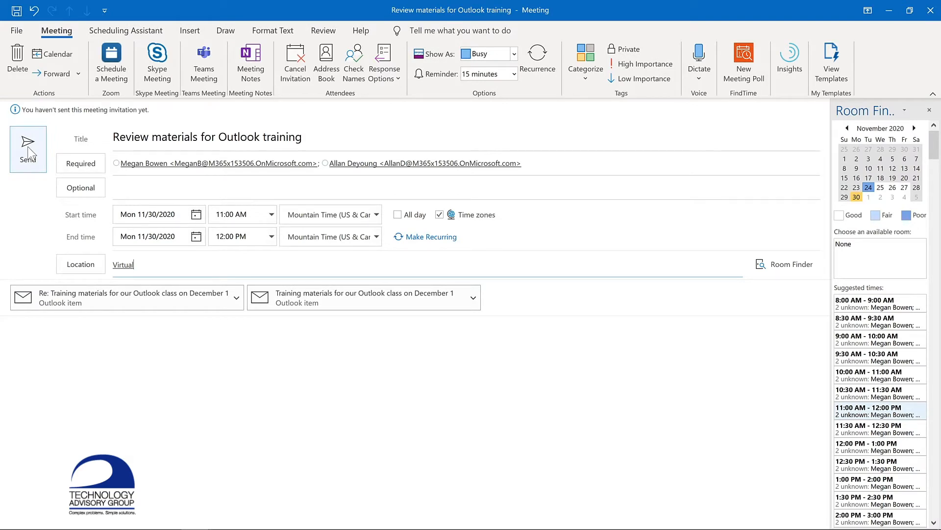
left_click(28, 152)
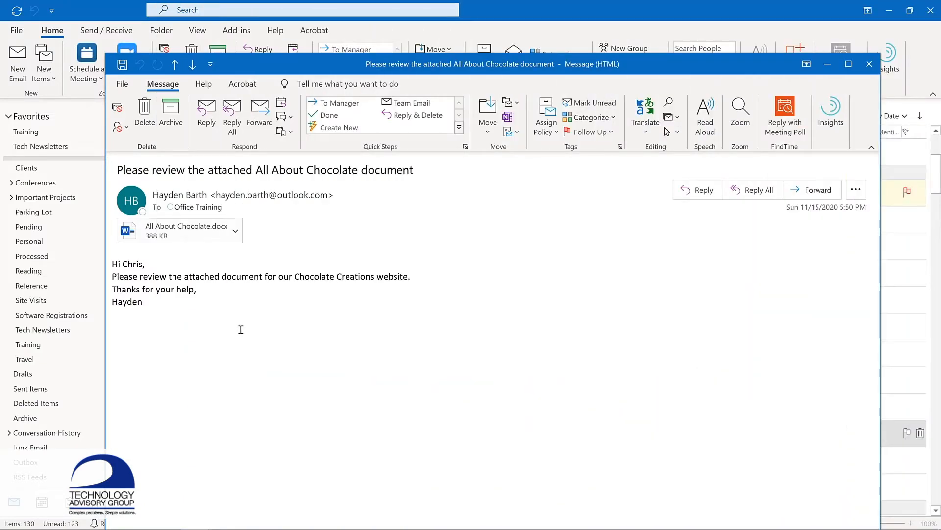
Step: Open the program options from the "Please review the attached All About Chocolate document" message and go to one of their categories
left_click(122, 85)
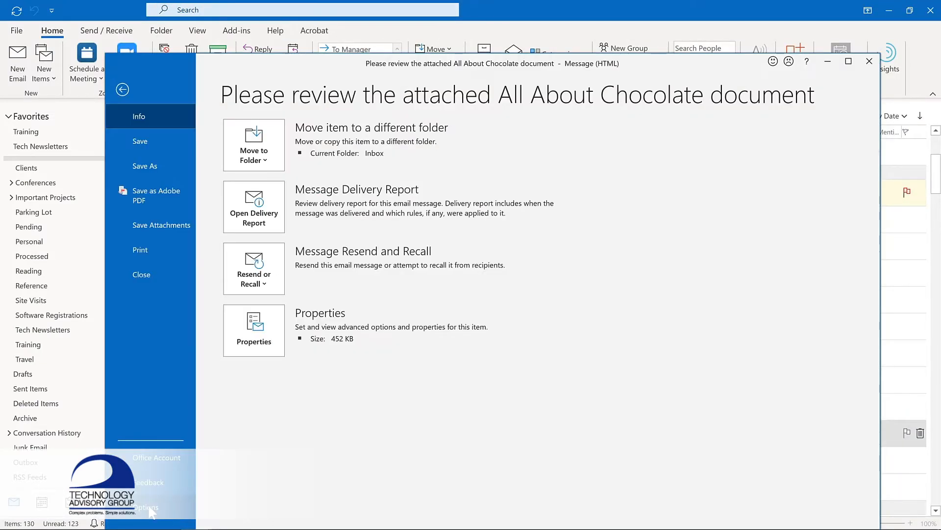
left_click(149, 508)
left_click(288, 248)
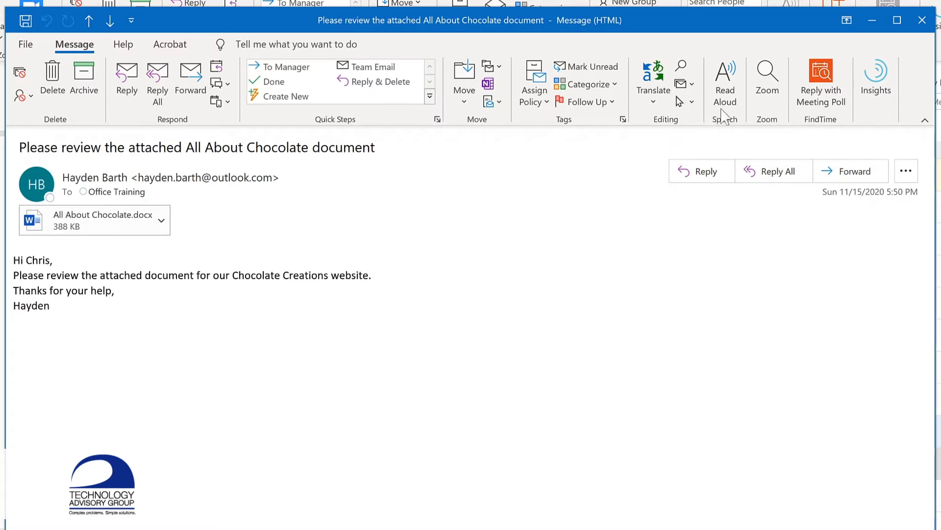
Step: Play the open All About Chocolate message with Read Aloud, pausing, resuming and pausing the reading again
left_click(725, 83)
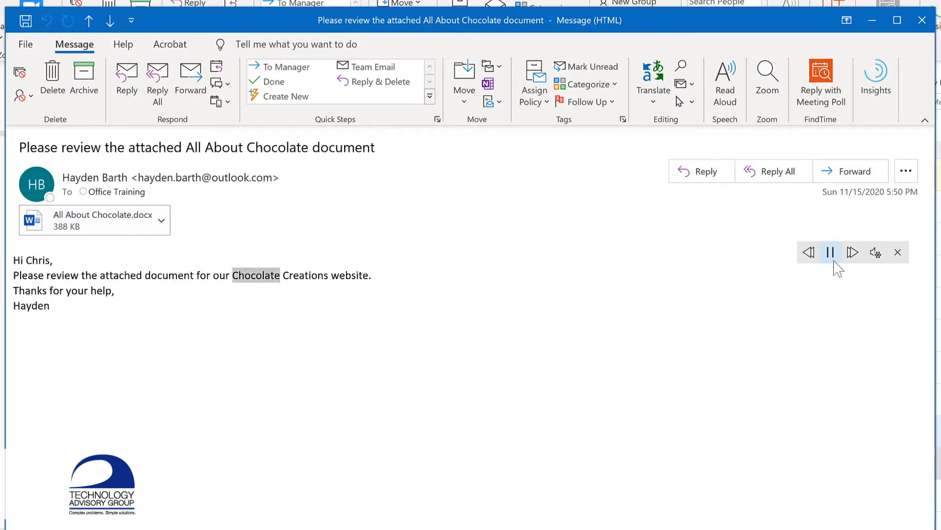
left_click(830, 253)
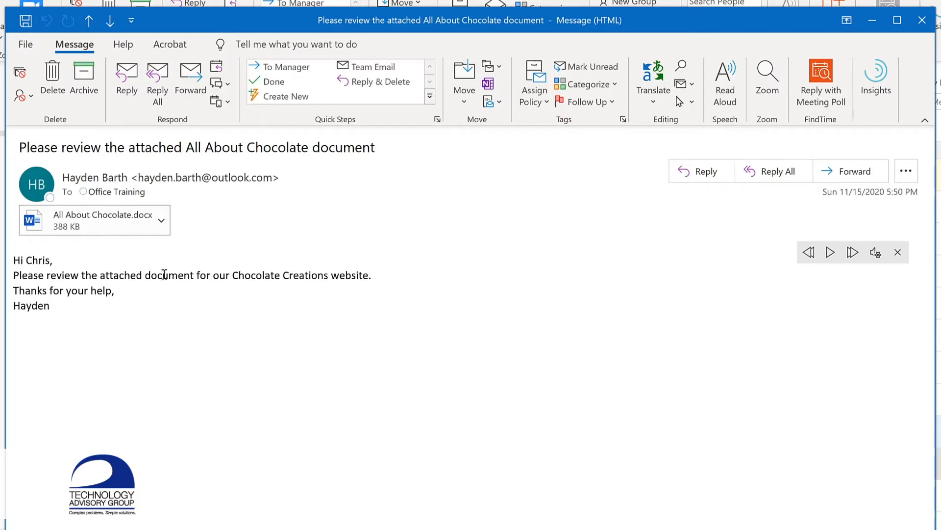
left_click(831, 252)
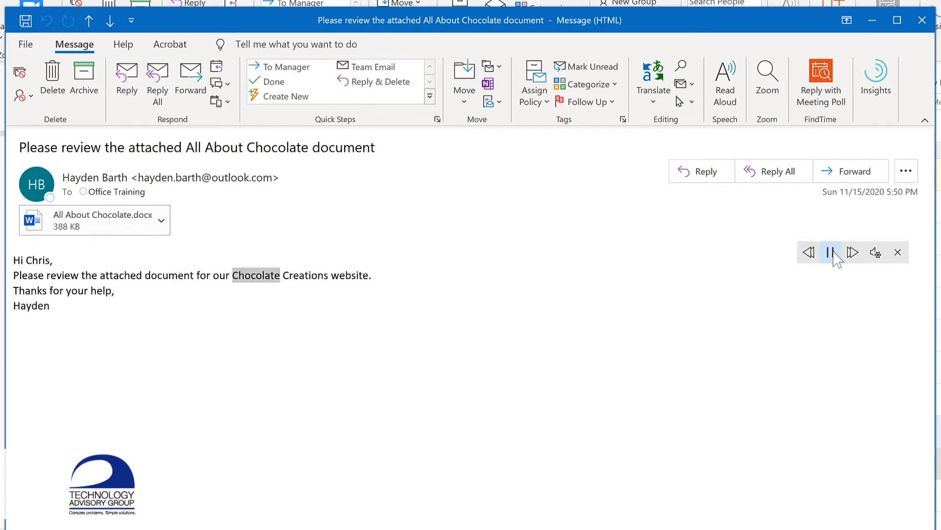
left_click(831, 252)
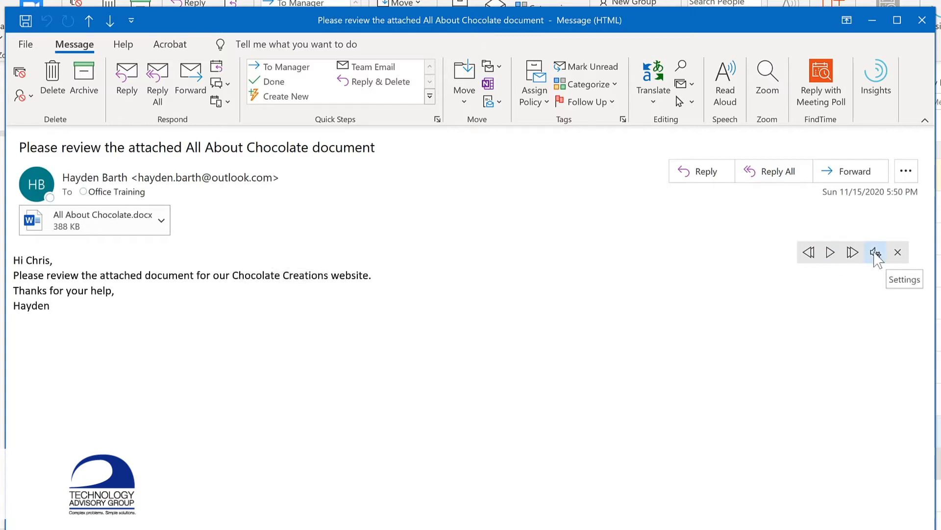
Step: Slightly increase the Read Aloud reading speed, change the voice to Microsoft Mark, and resume the reading
left_click(876, 253)
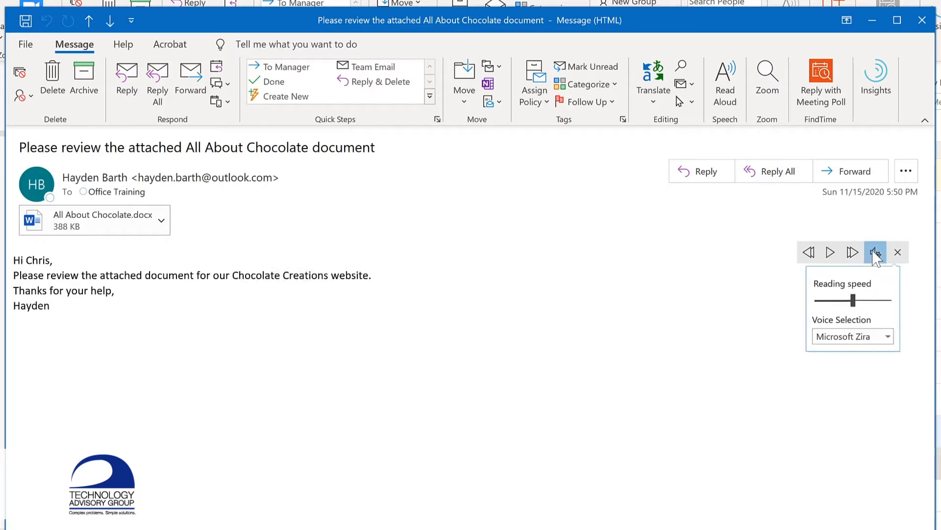
left_click_drag(855, 302, 863, 302)
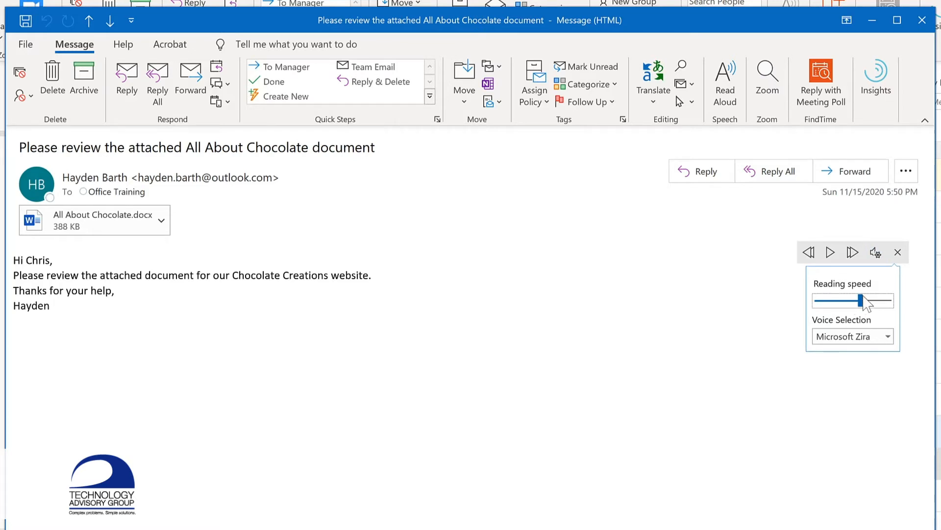
left_click(888, 337)
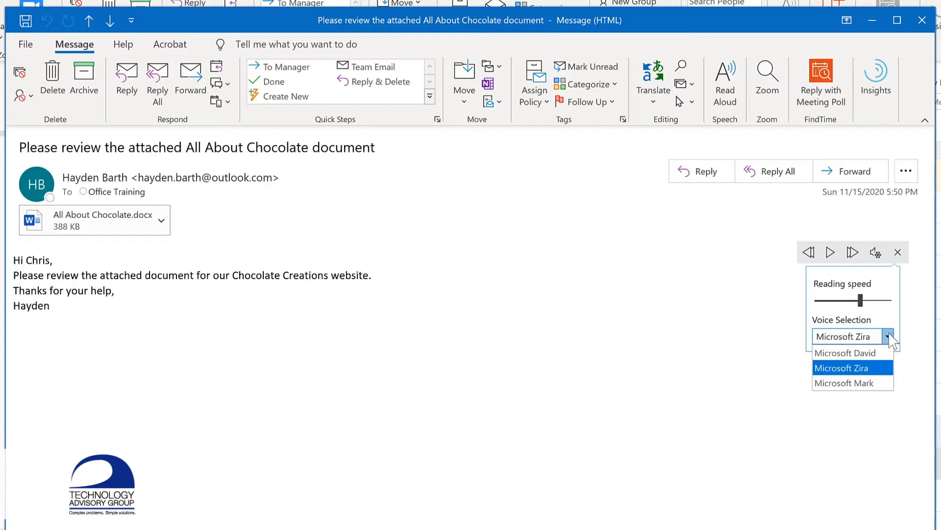
left_click(877, 382)
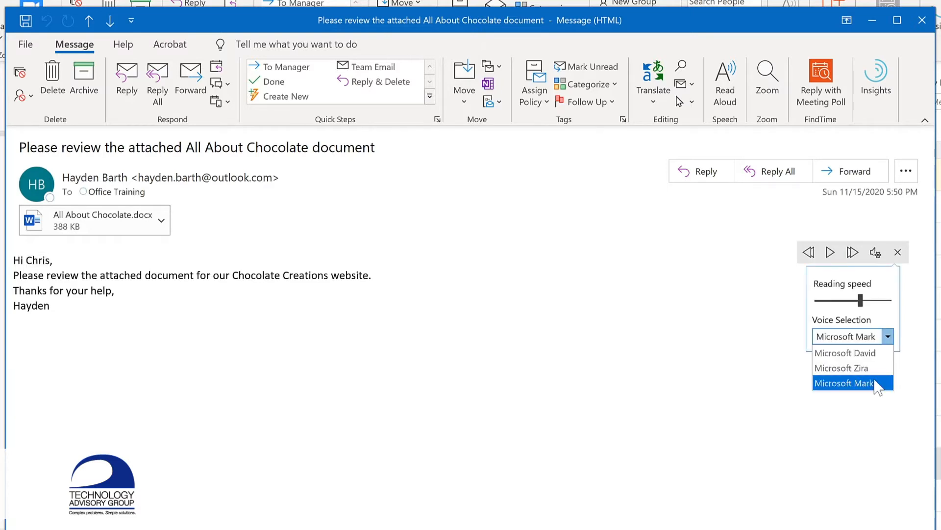
left_click(877, 383)
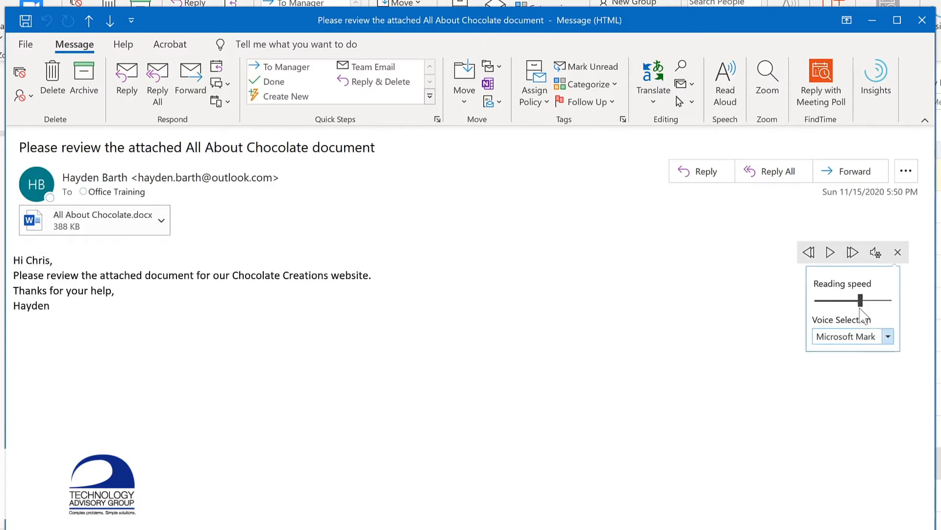
left_click(830, 253)
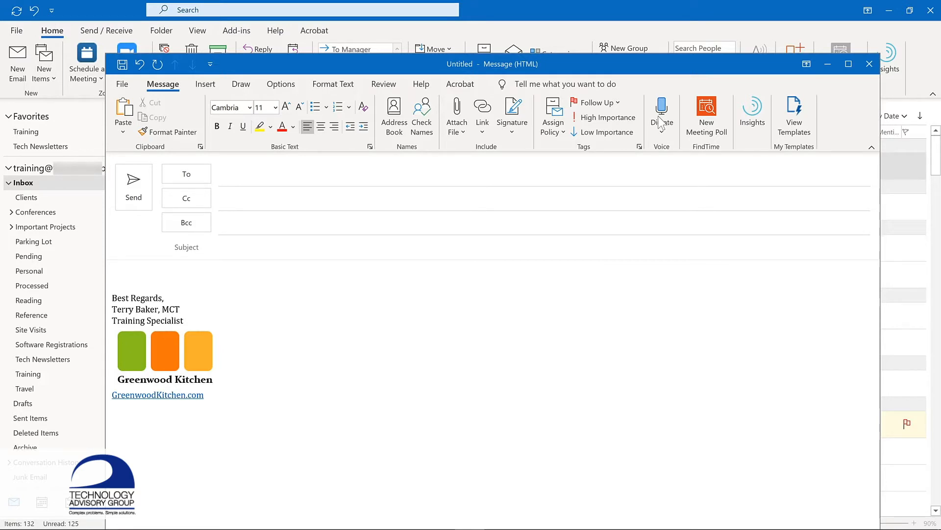
Step: Dictate the subject "This is my subject line" and a sentence about the handy dictation feature into the new message, and stop dictation
left_click(661, 121)
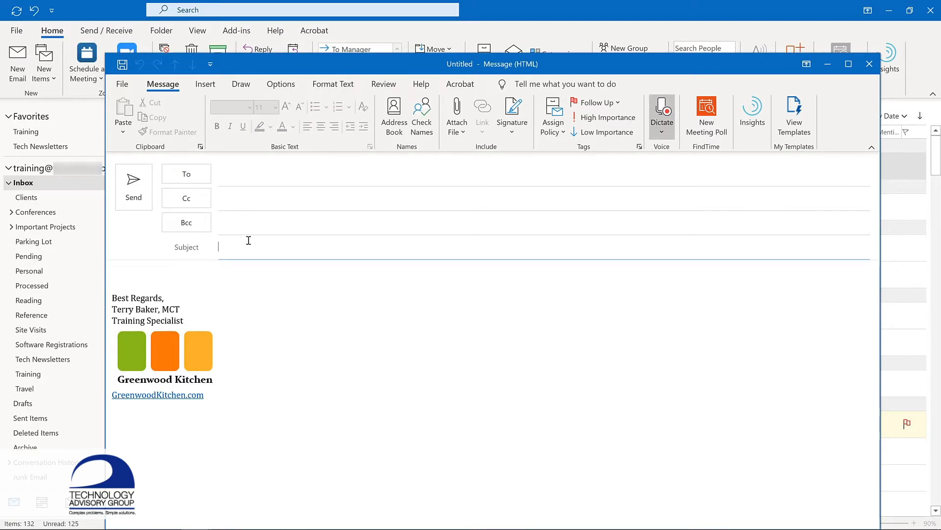
left_click(192, 277)
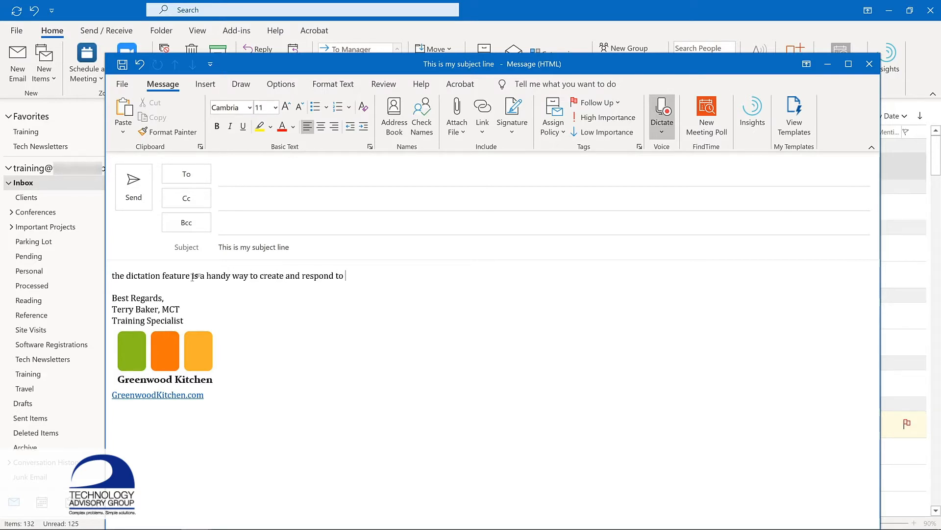
left_click(662, 120)
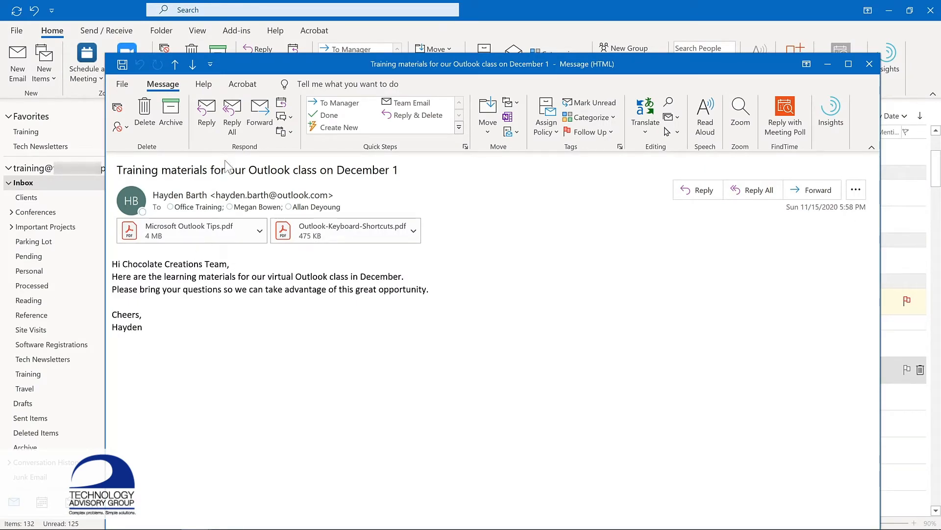
Step: Reply to all recipients of the December 1 training materials message with a thank-you sentence, delaying delivery until 11/30/2020 at 7:00 AM
left_click(232, 117)
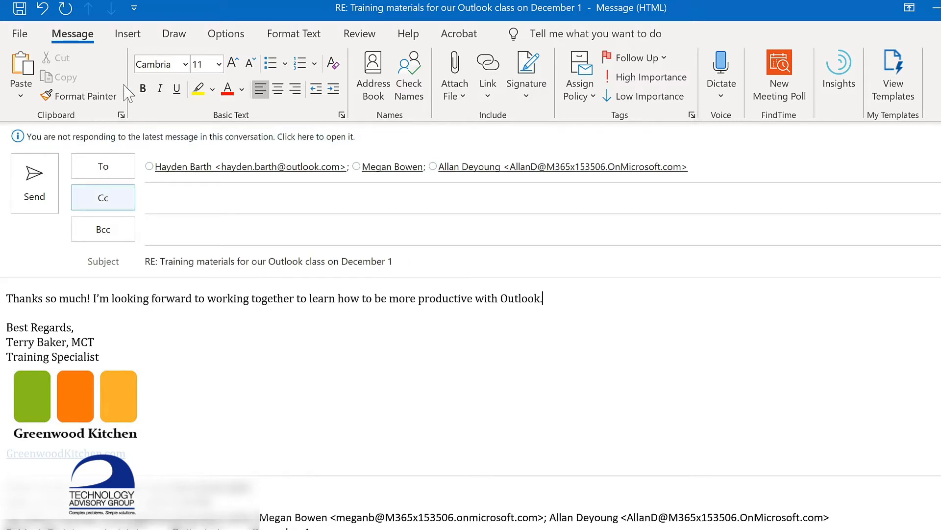
left_click(231, 34)
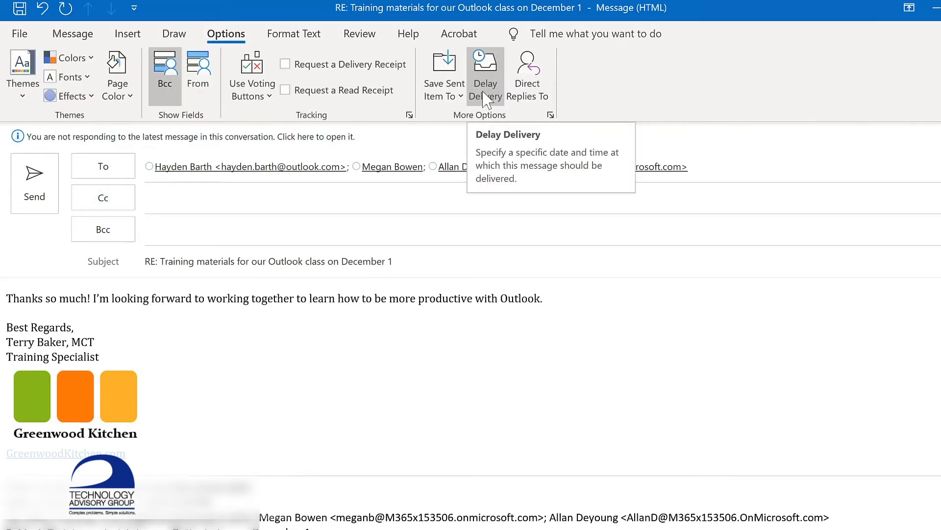
left_click(486, 98)
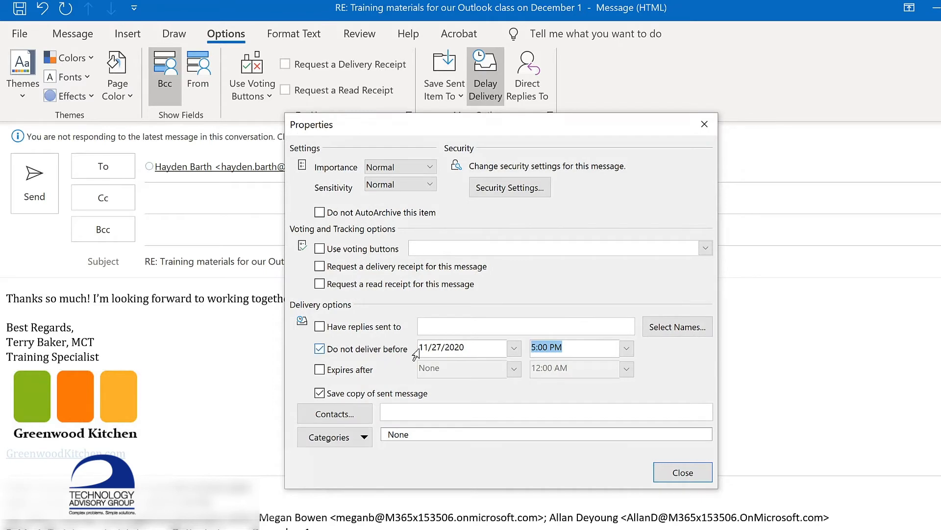
left_click(515, 348)
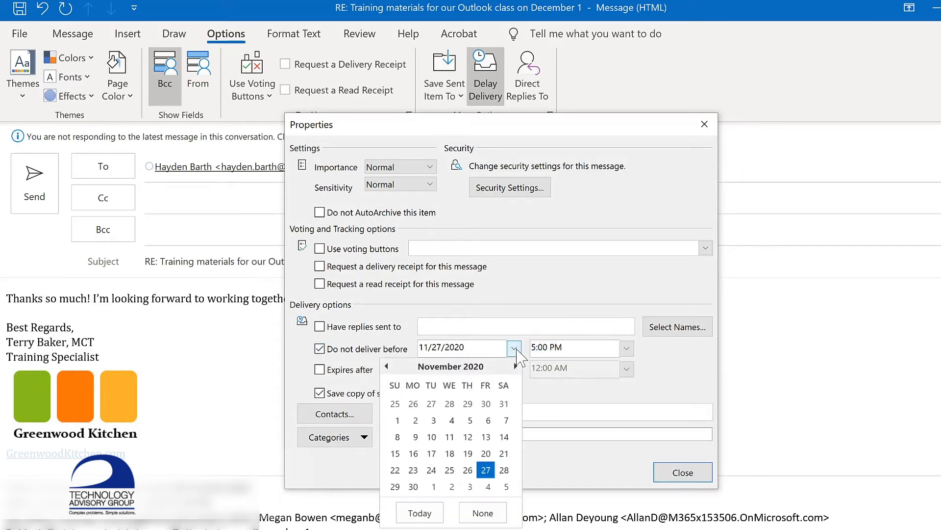
left_click(414, 486)
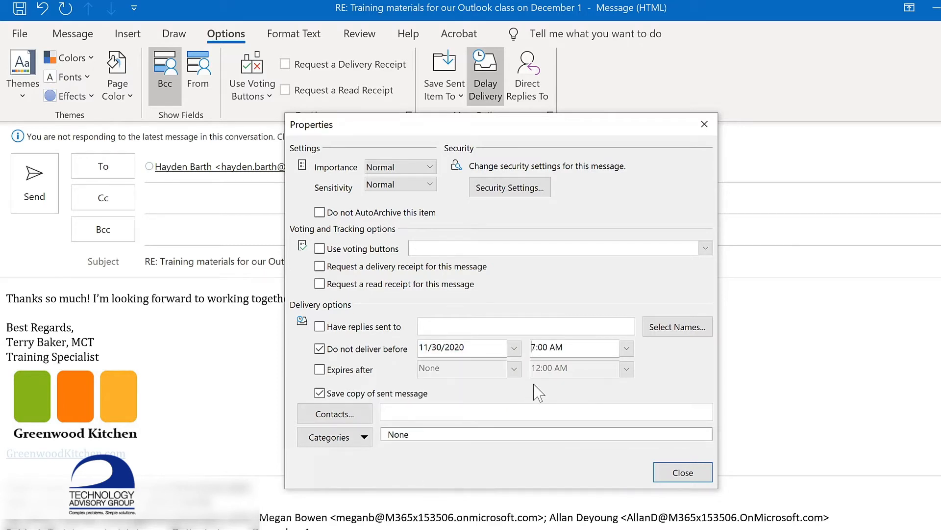
left_click(689, 476)
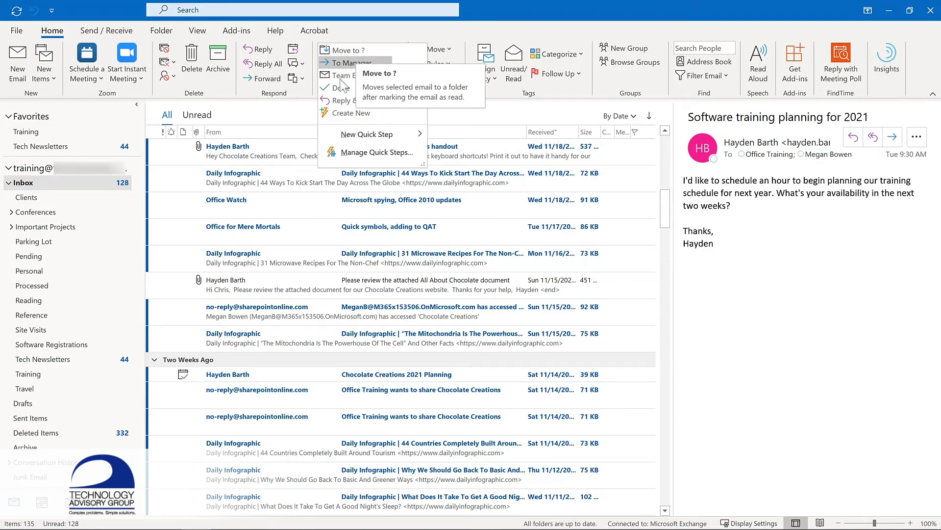
Step: Create a Quick Step named "Tech Newsletters" with an action that moves messages to the Tech Newsletters folder
left_click(331, 114)
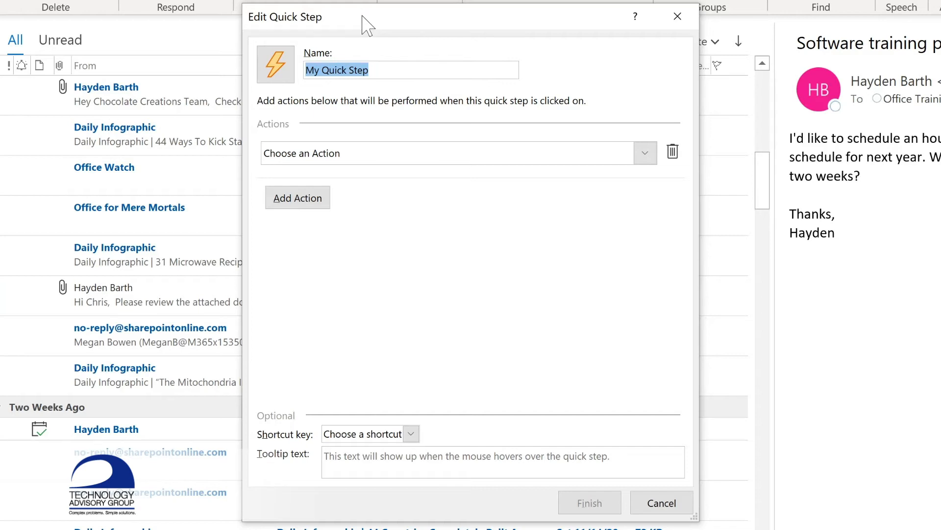
type("Tech Newsletters")
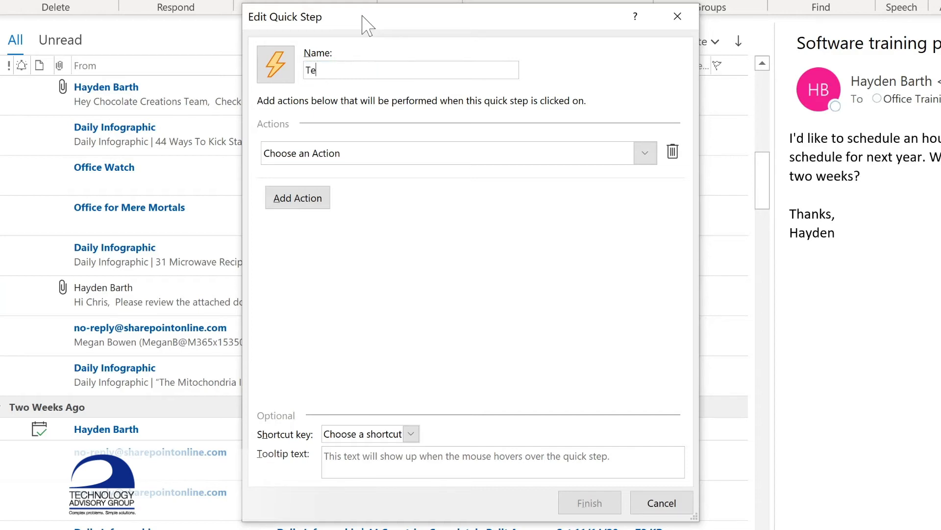
left_click(644, 157)
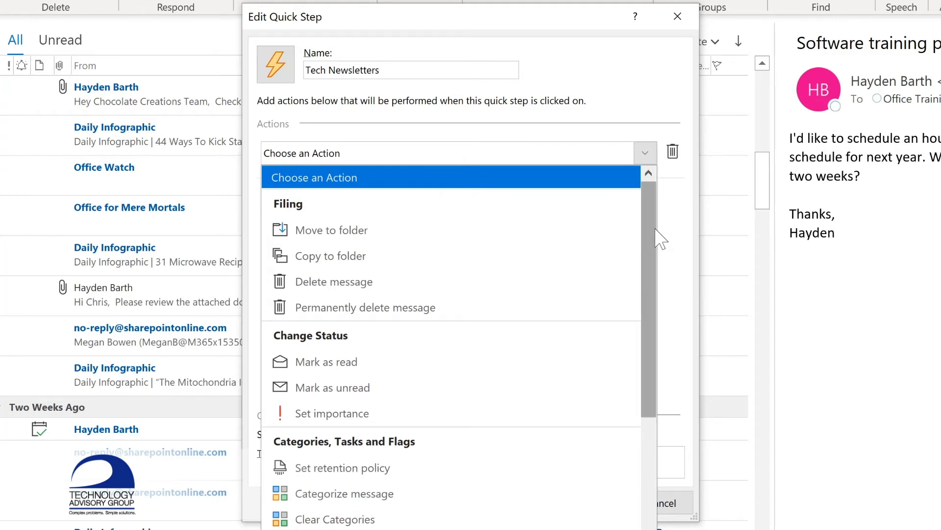
left_click_drag(650, 233, 647, 376)
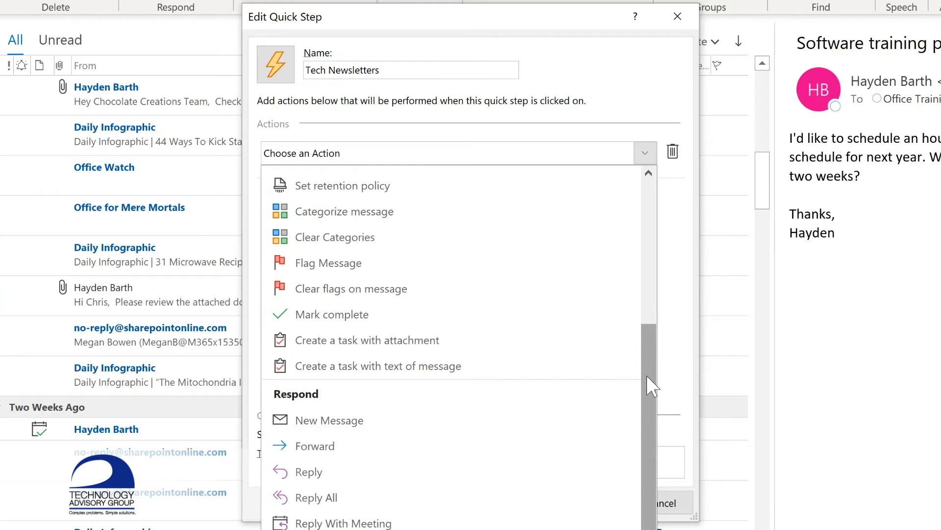
left_click_drag(647, 378, 639, 412)
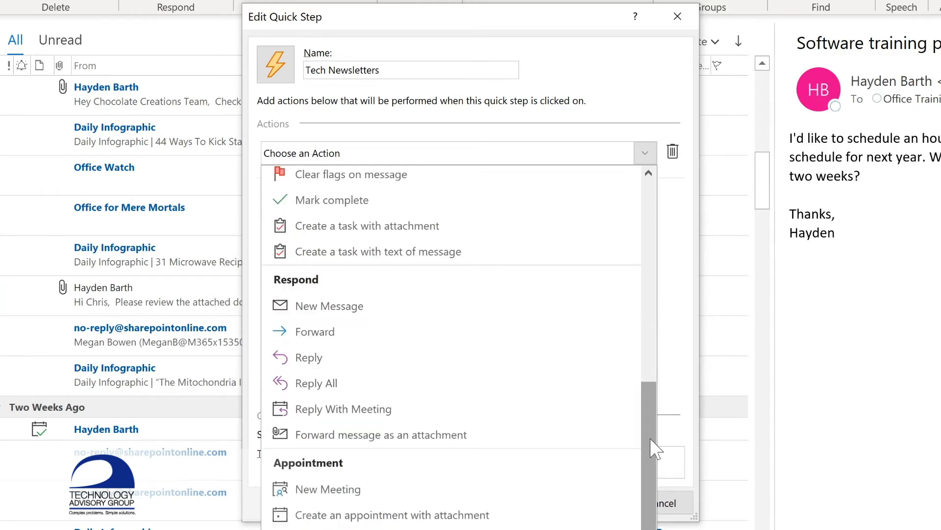
left_click_drag(652, 414, 650, 206)
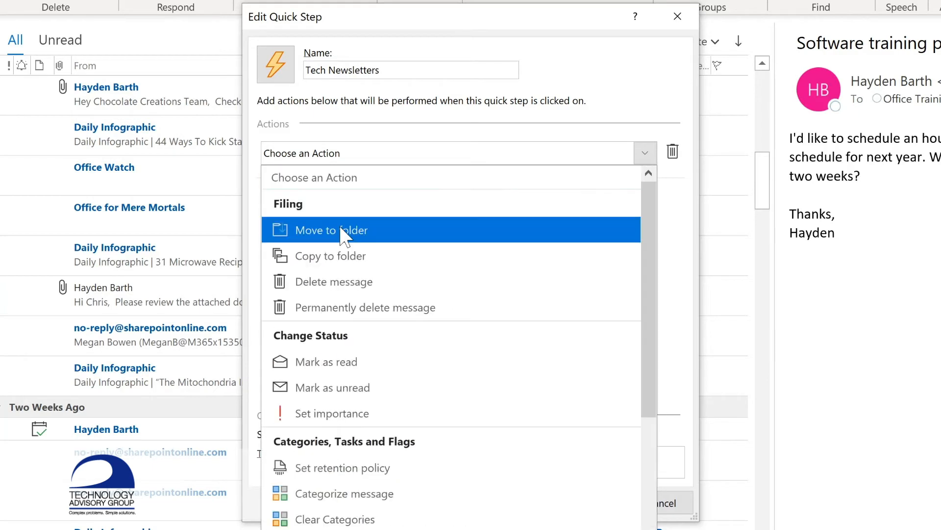
left_click(340, 229)
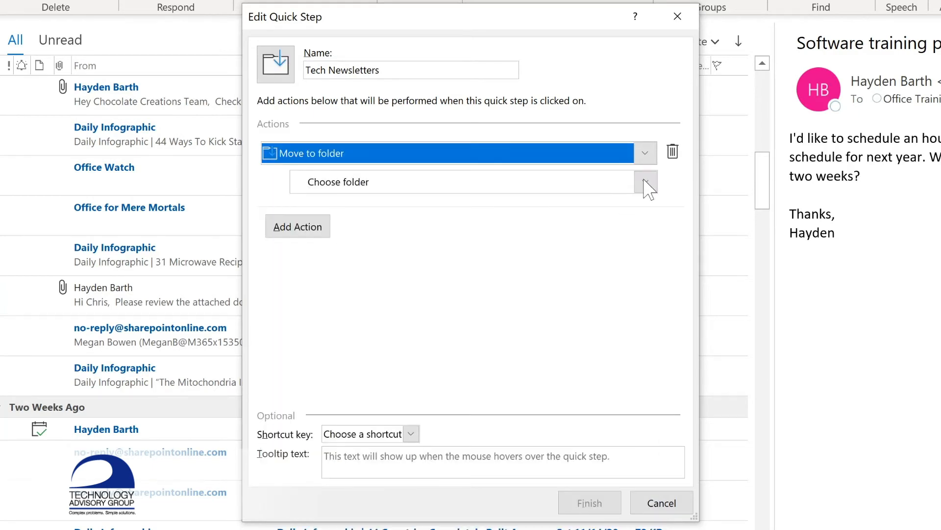
left_click(645, 182)
left_click(646, 182)
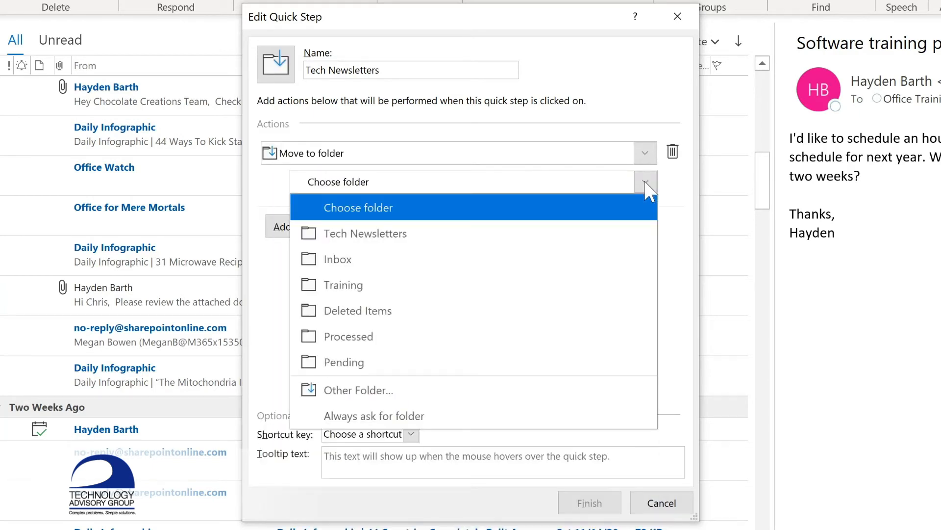
left_click(426, 231)
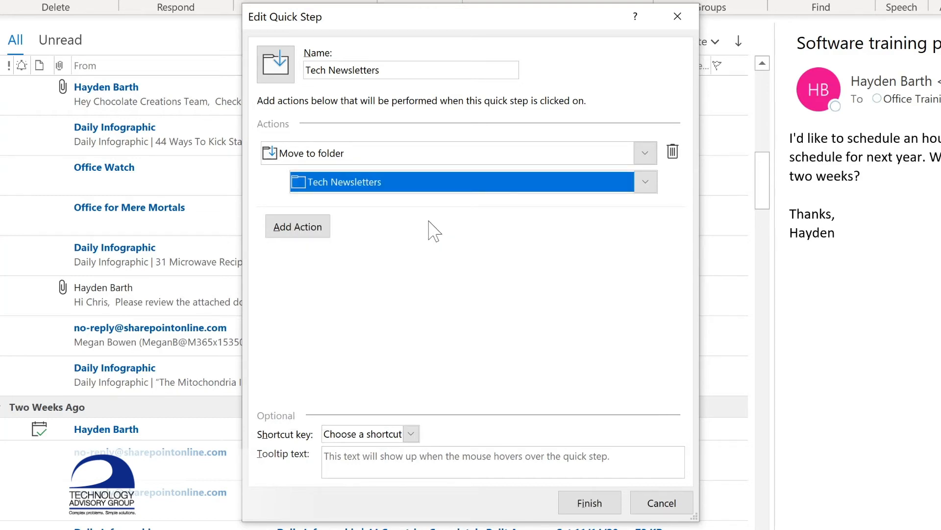
Step: Add a second action, Mark as read, to the Tech Newsletters Quick Step
left_click(296, 232)
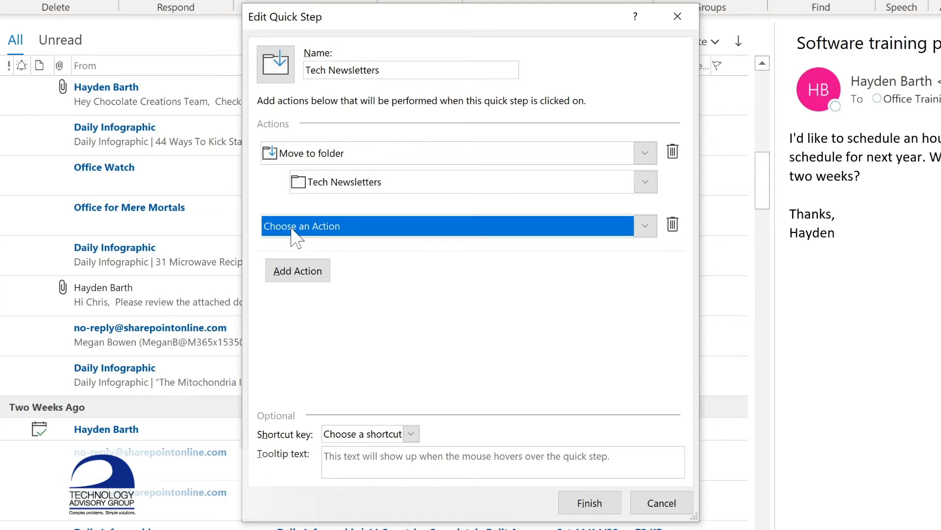
left_click(326, 227)
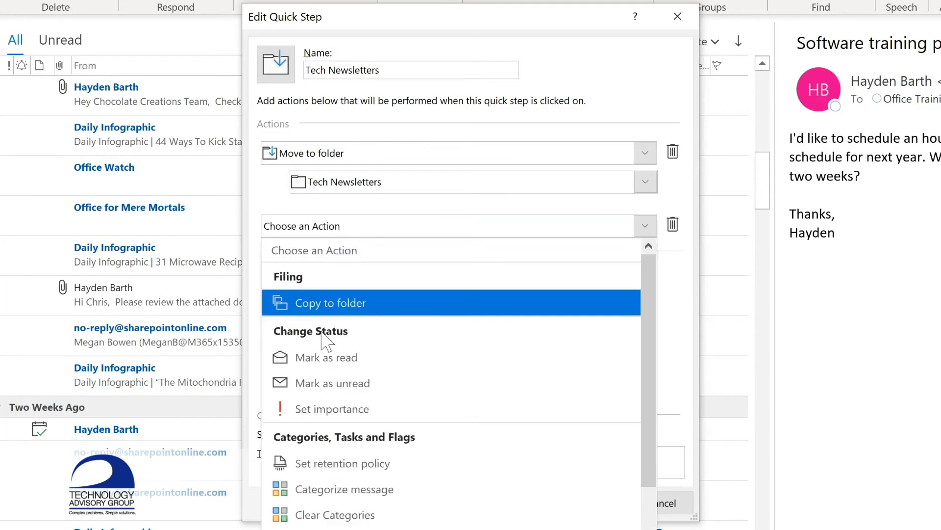
left_click(328, 360)
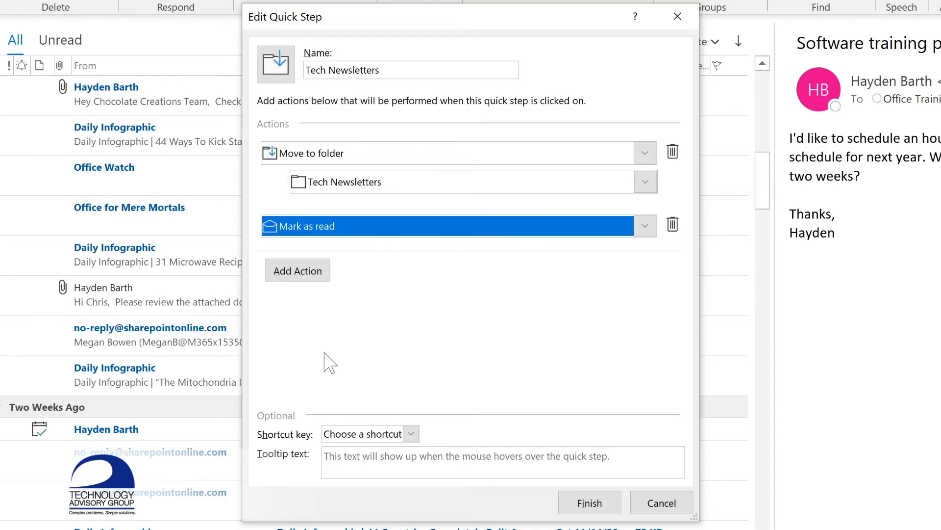
Step: Assign the shortcut CTRL+SHIFT+1 and the tooltip "Move to Tech Newsletter folder" to the Quick Step and save it
left_click(411, 434)
left_click(358, 469)
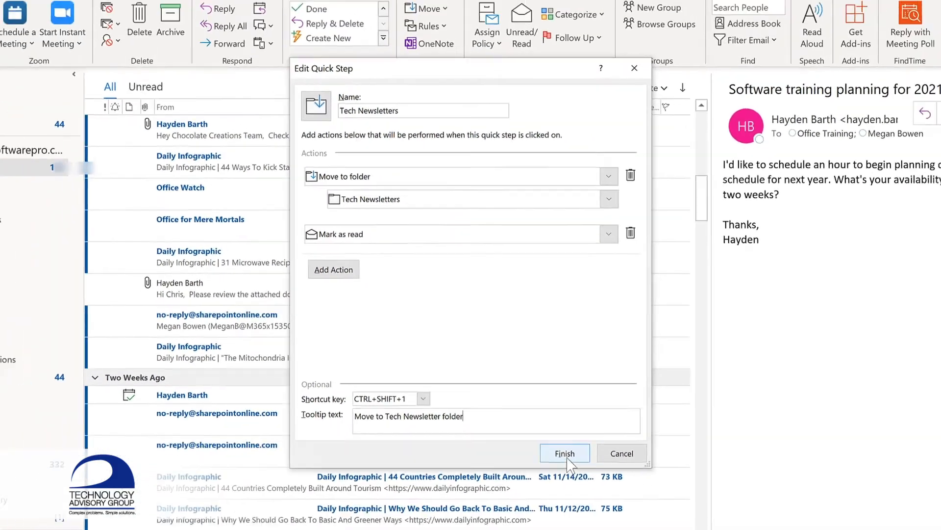
left_click(590, 502)
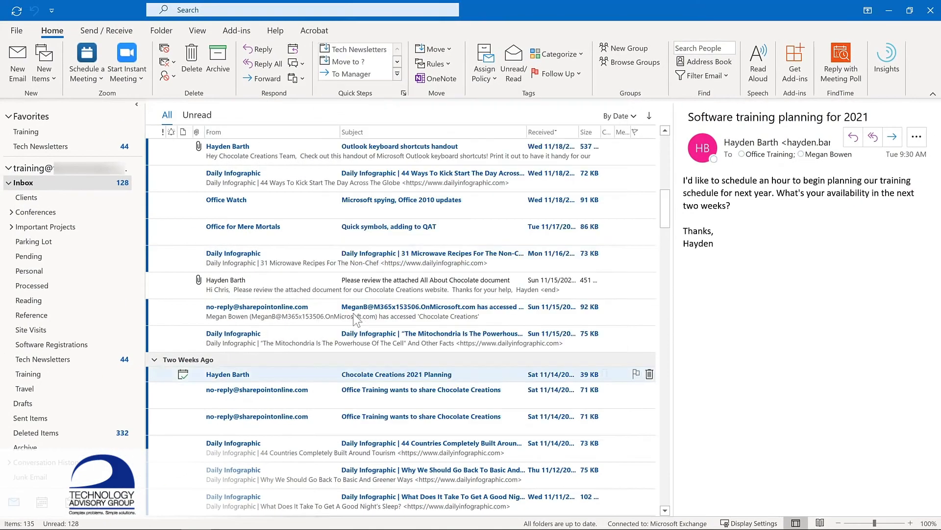
Step: Apply the Tech Newsletters Quick Step to the Office Watch message and the Office for Mere Mortals message "Quick symbols, adding to QAT"
left_click(228, 203)
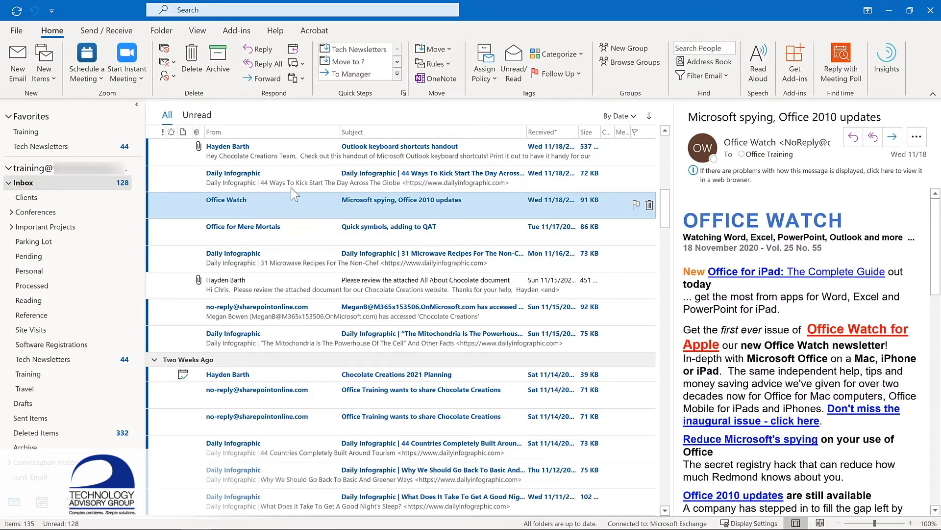
left_click(372, 49)
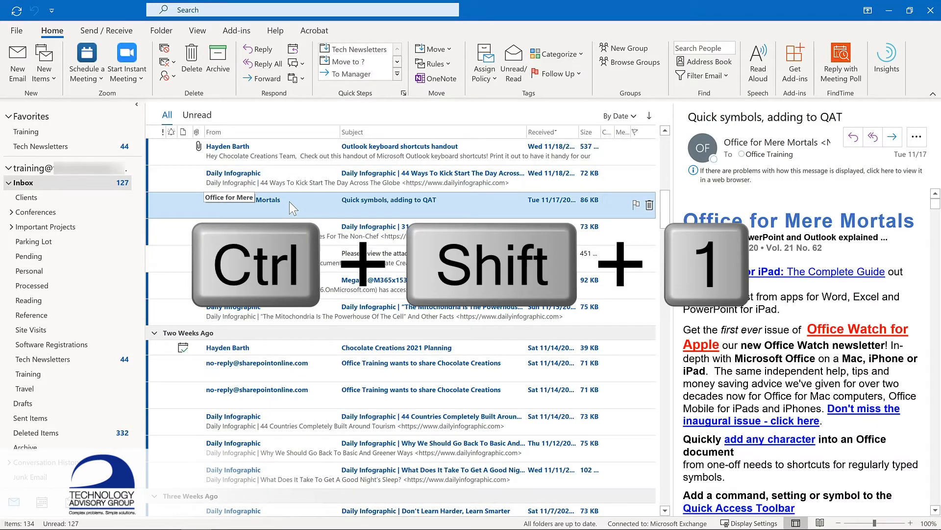
key("ctrl+shift+1")
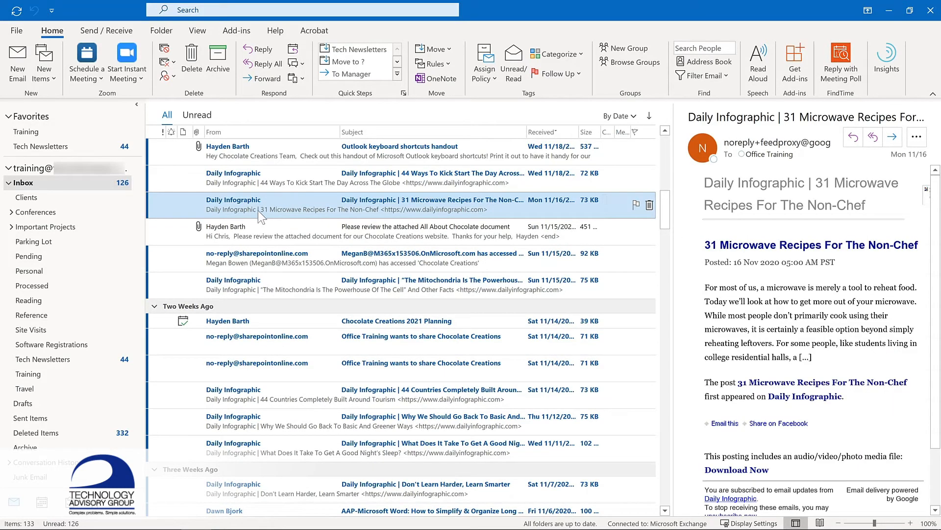
Step: Check the moved messages in the Tech Newsletters folder and open the management window for Quick Steps
left_click(80, 362)
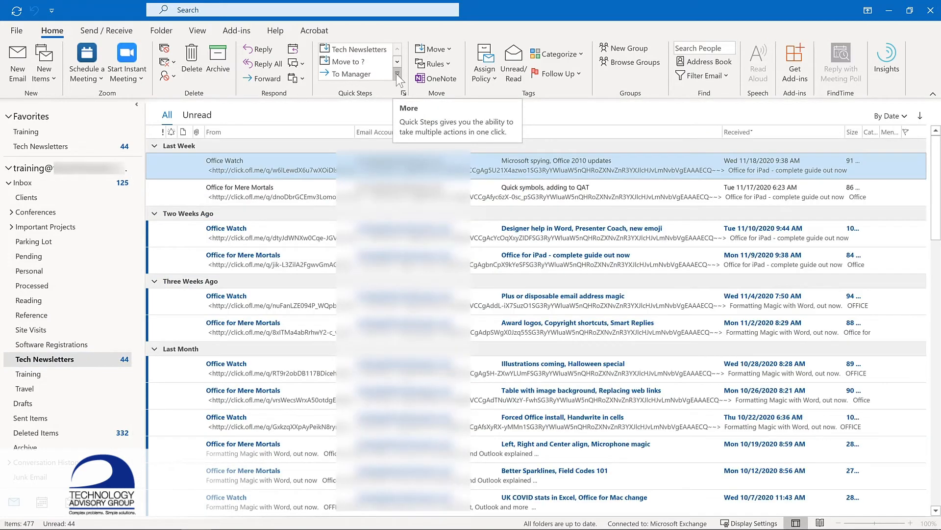
left_click(396, 74)
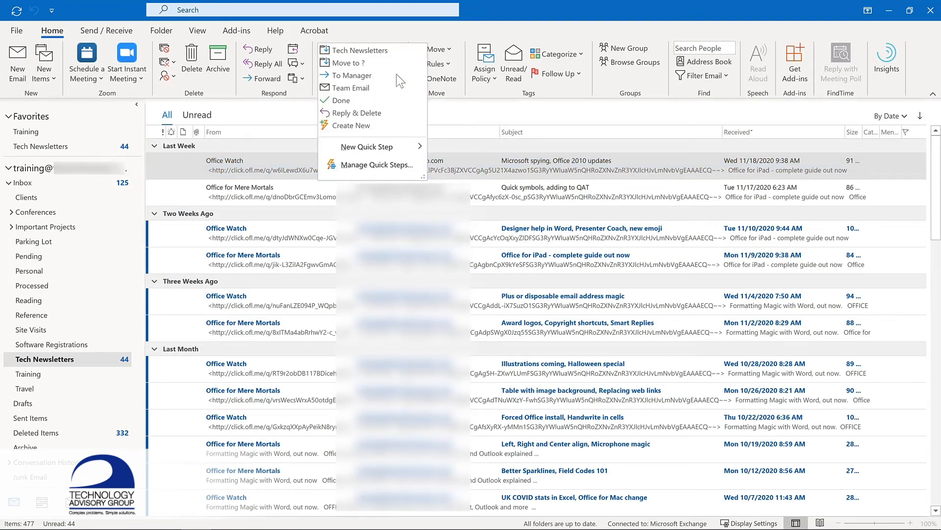
left_click(361, 164)
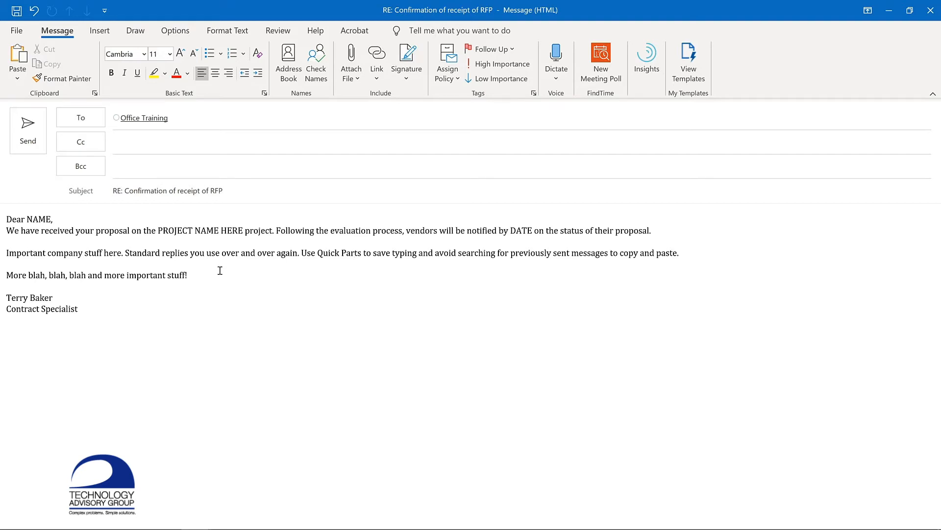
Step: Start saving the entire body text of the RFP confirmation reply as a Quick Part named "Proposal response"
key("ctrl+a")
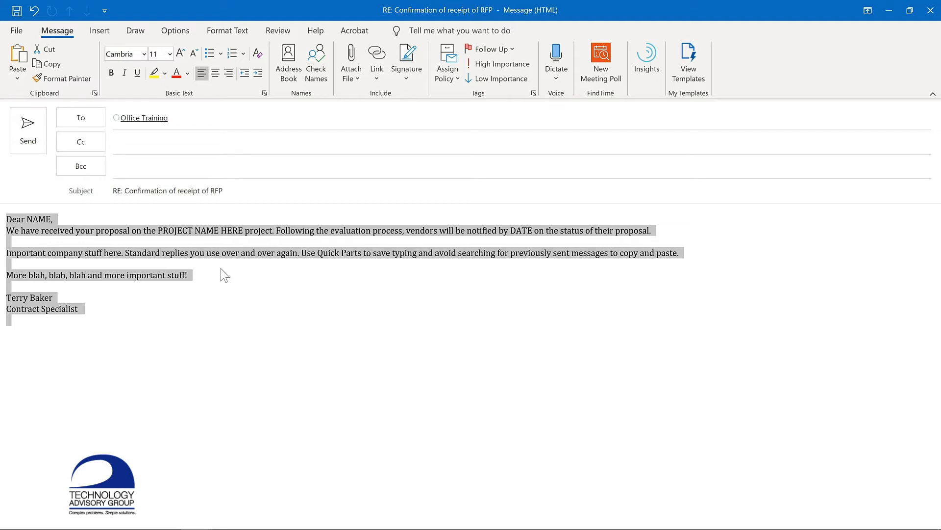
left_click(90, 31)
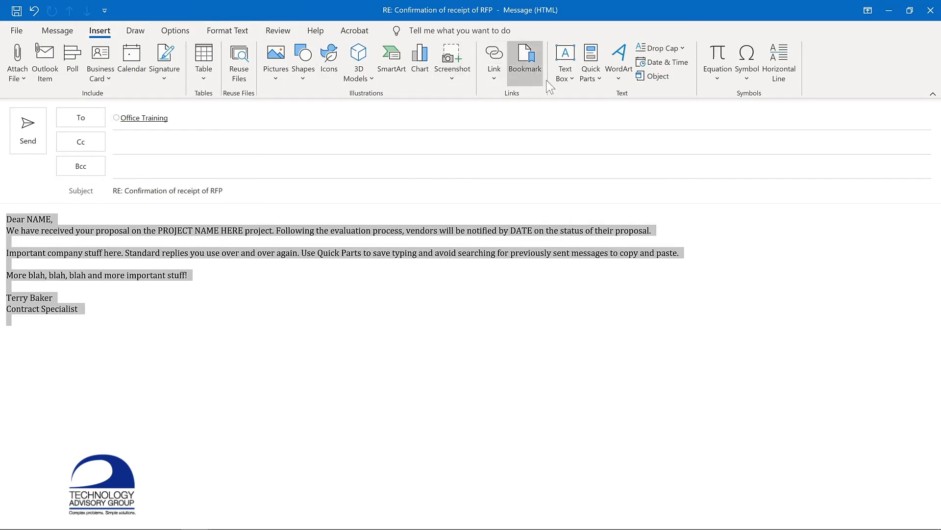
left_click(599, 80)
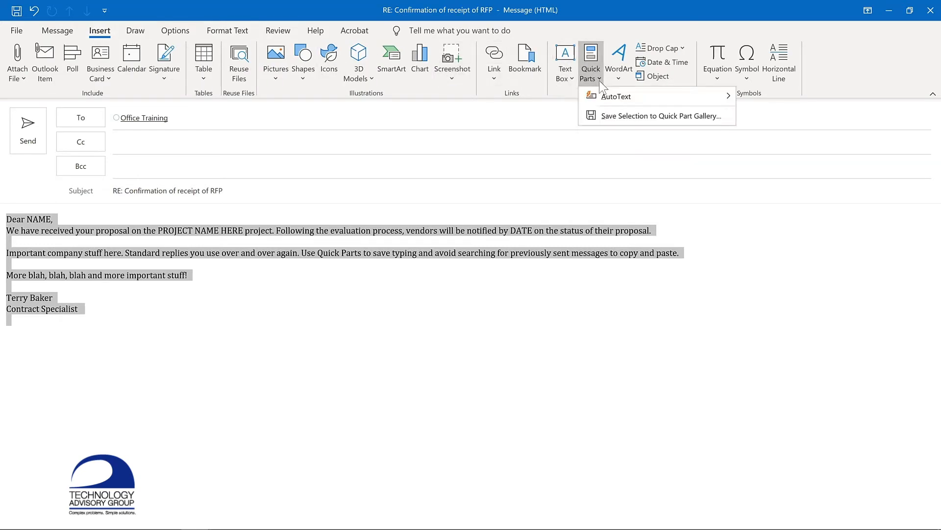
left_click(617, 116)
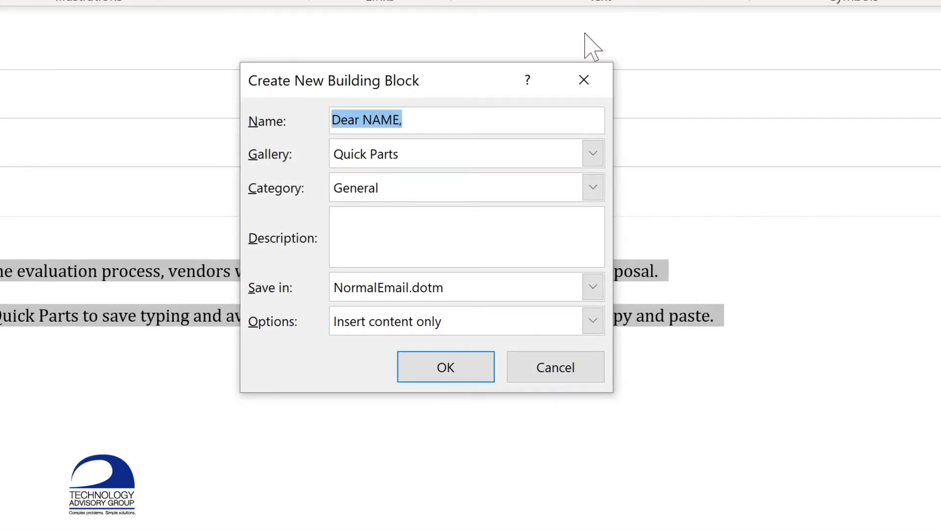
type("Proposal response")
Step: Create a new category named "Proposals" for the Quick Part
left_click(593, 187)
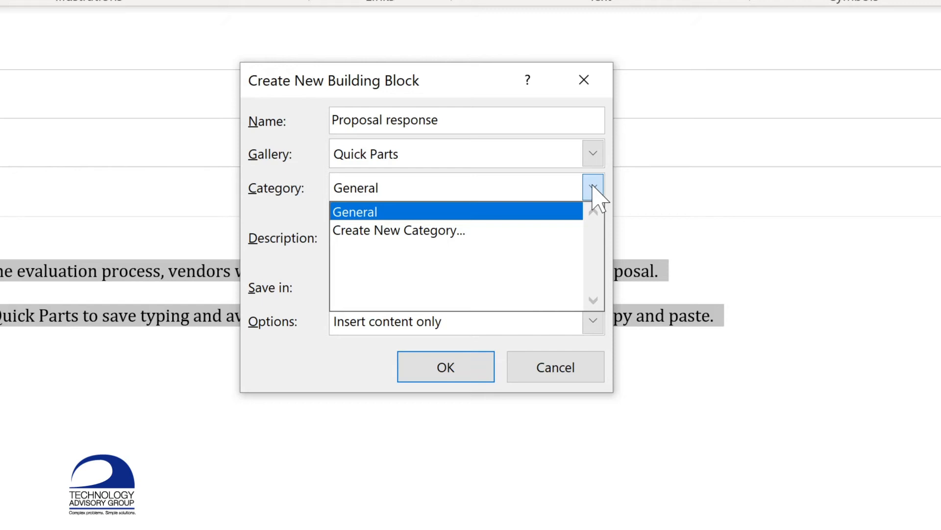
left_click(399, 230)
type("Pro")
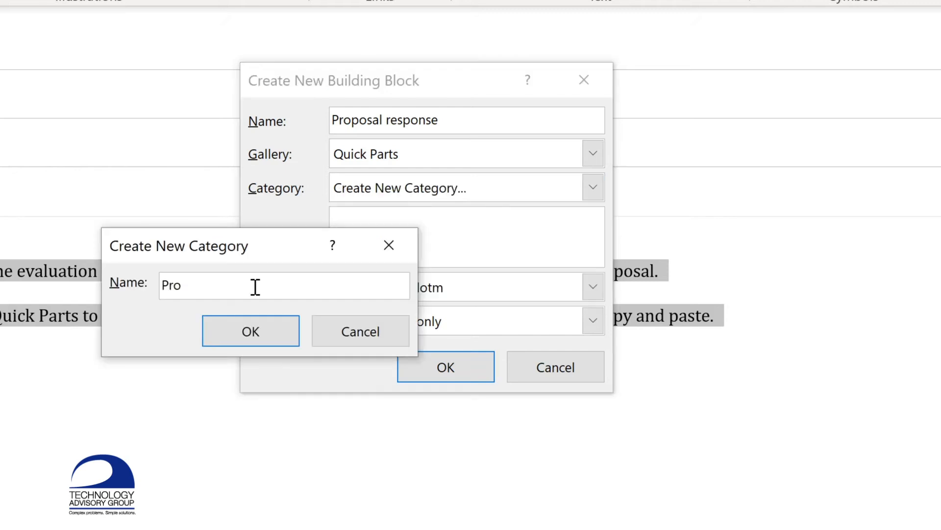
type("posals")
key("Return")
Step: Describe the Quick Part as "Response to project proposals", keep the Insert content only option, and save it
left_click(369, 218)
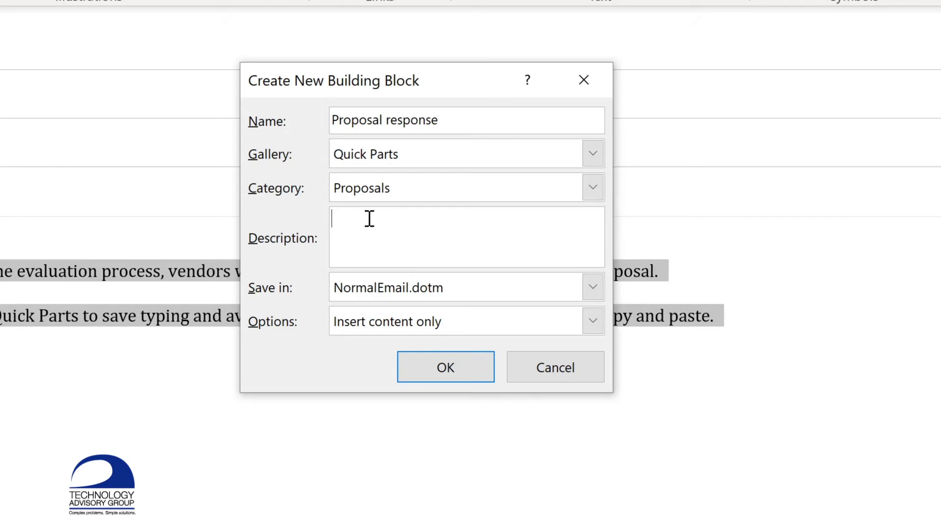
type("Response to project proposals")
left_click(594, 321)
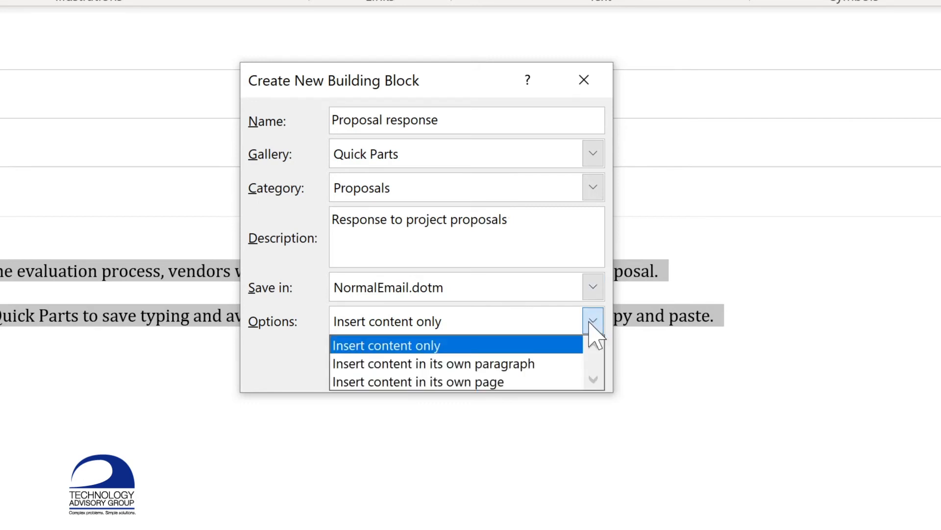
left_click(592, 323)
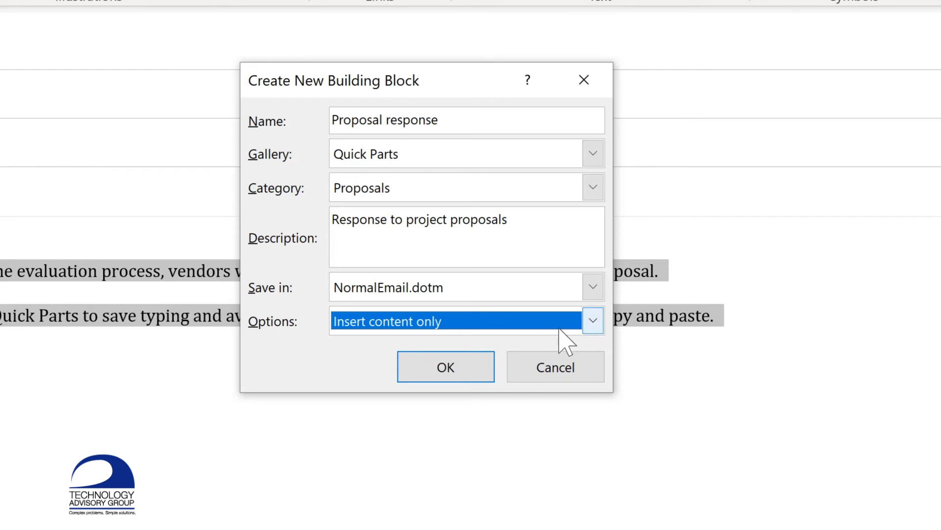
left_click(445, 367)
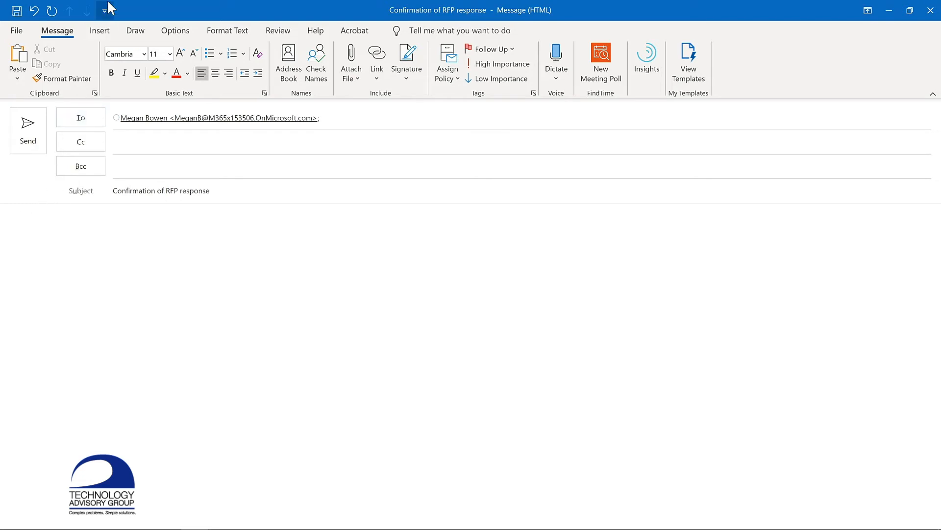
Step: Insert the Proposal response Quick Part into the body of the "Confirmation of RFP response" message
left_click(103, 33)
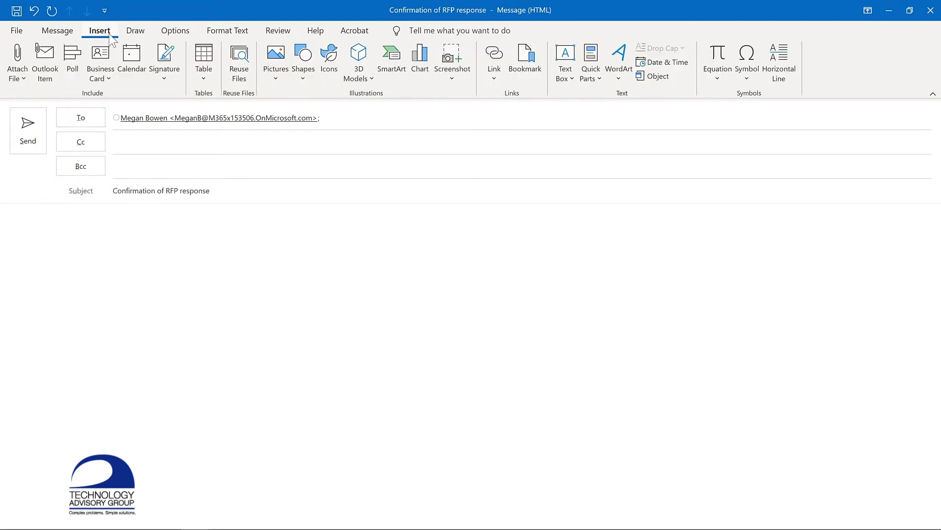
left_click(590, 79)
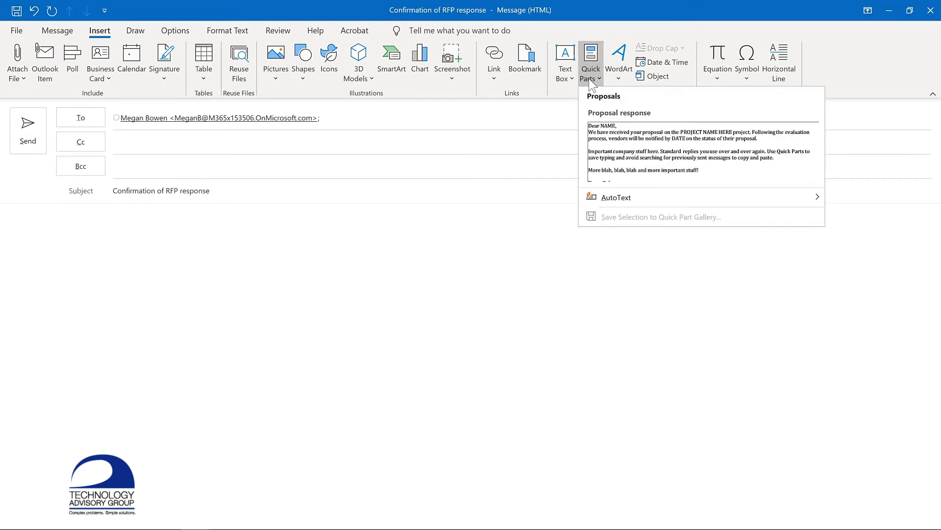
left_click(631, 144)
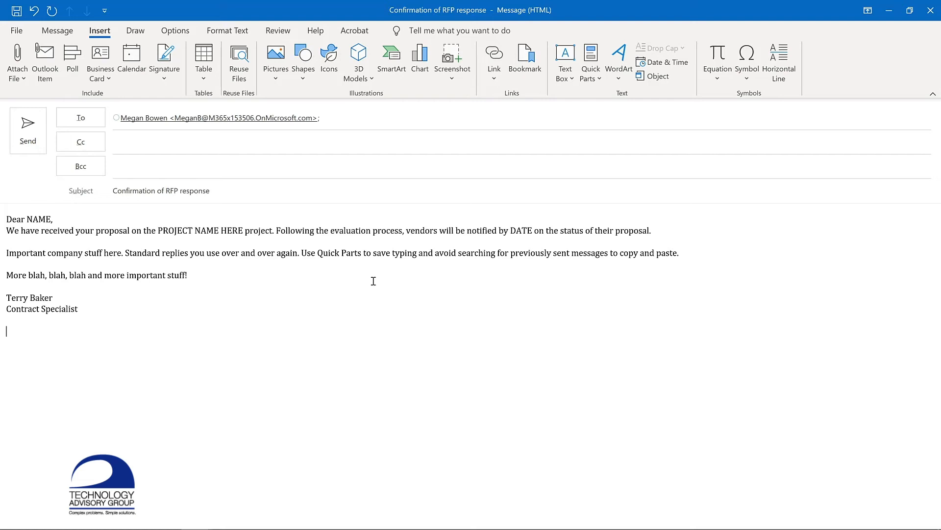
Step: Open the organize and delete options for the saved "Proposal response" Quick Part
left_click(591, 74)
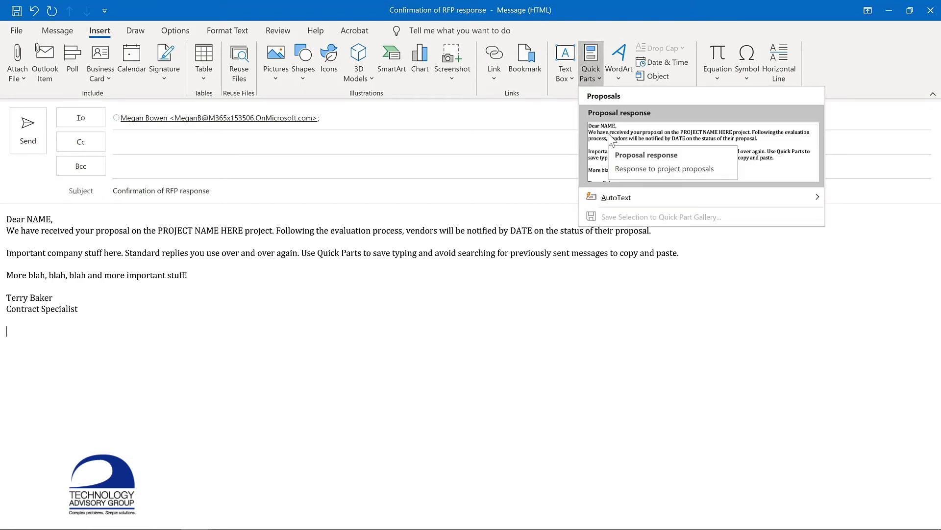
right_click(611, 140)
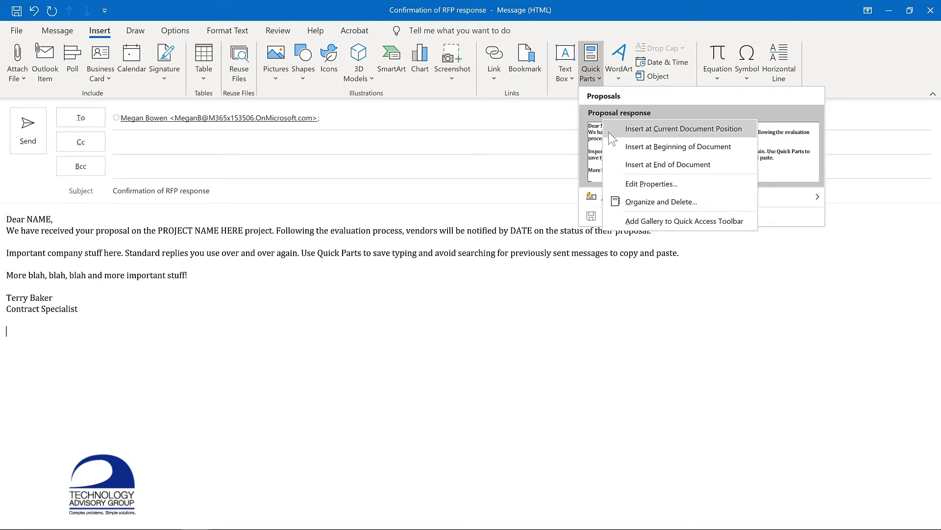
left_click(632, 200)
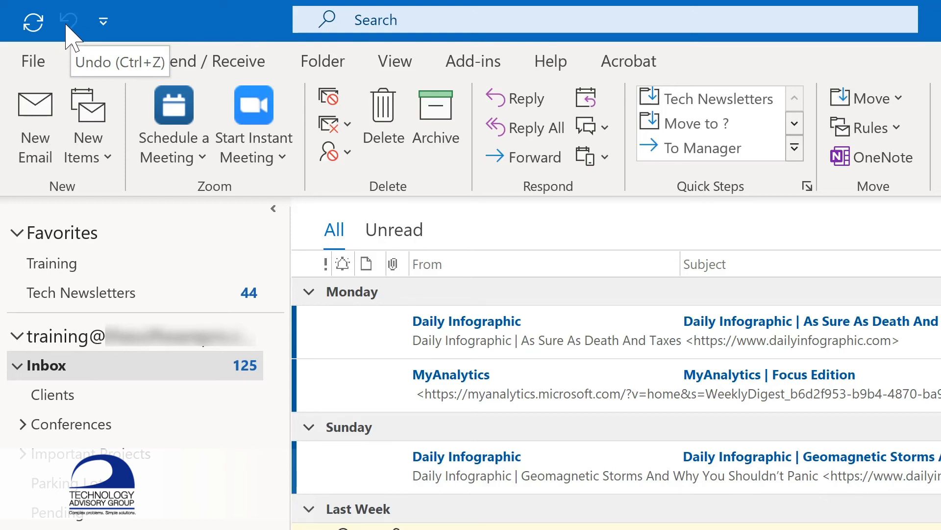
Step: Add the Reply, Reply All and Forward commands to the main mail window's Quick Access Toolbar
left_click(104, 22)
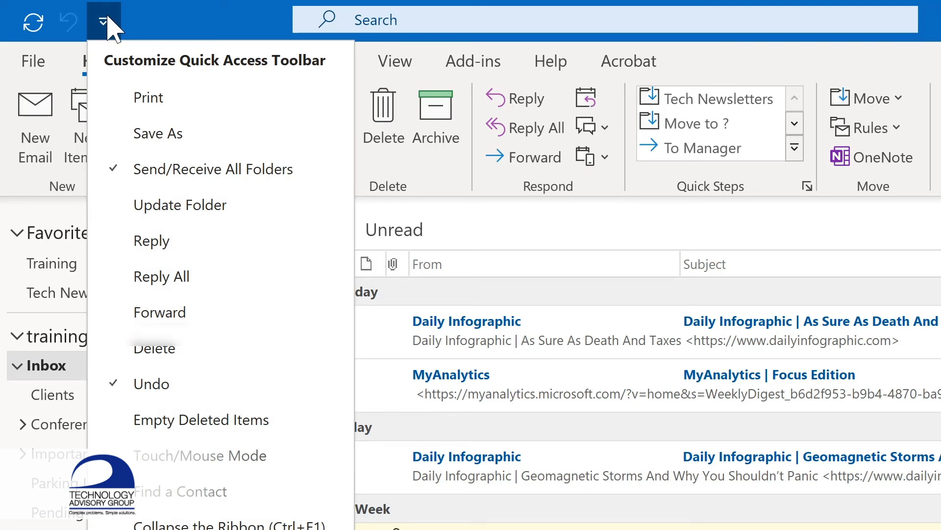
left_click(151, 243)
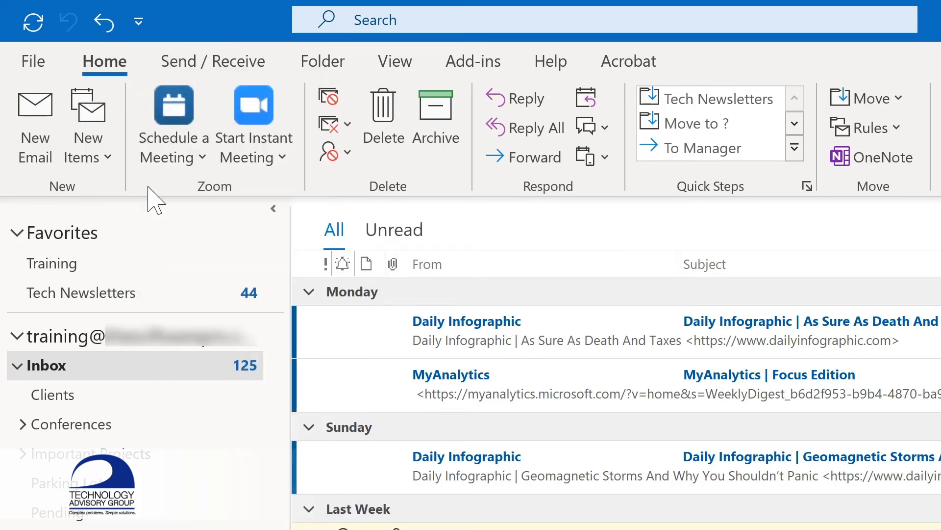
left_click(141, 26)
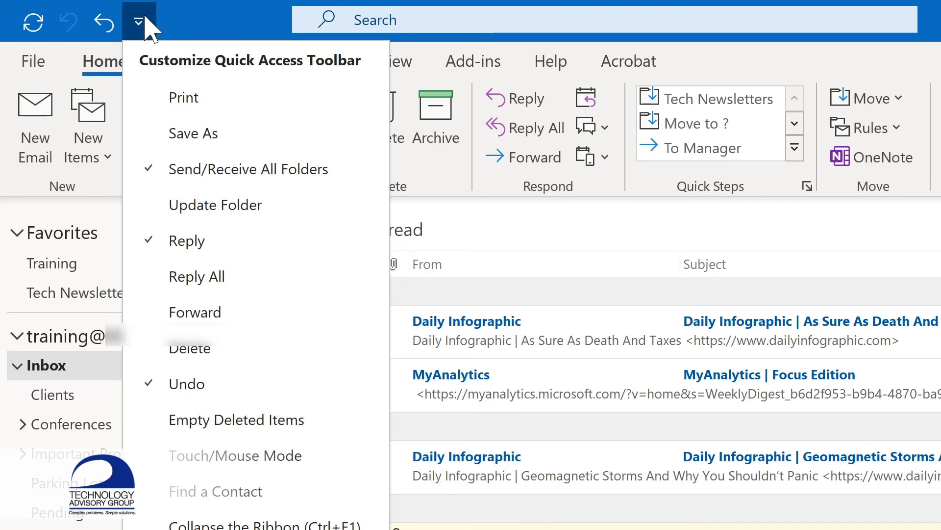
left_click(184, 275)
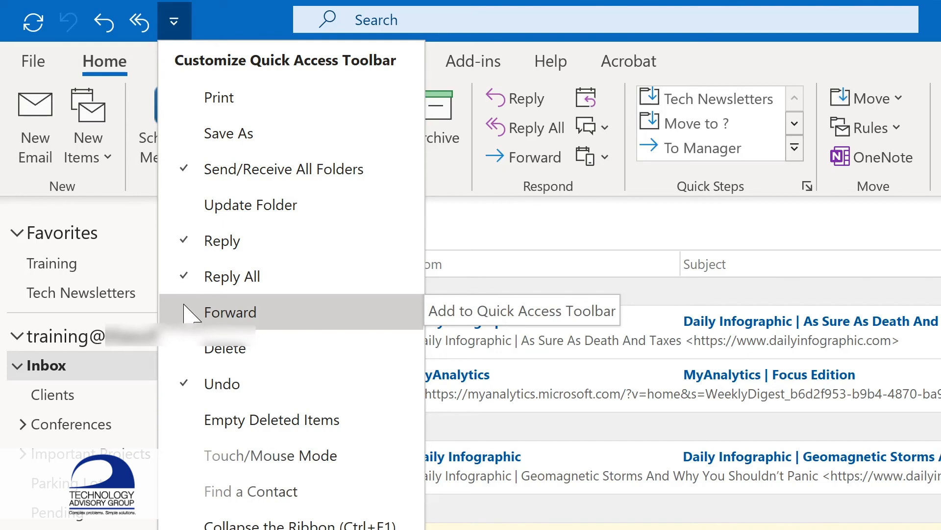
left_click(185, 312)
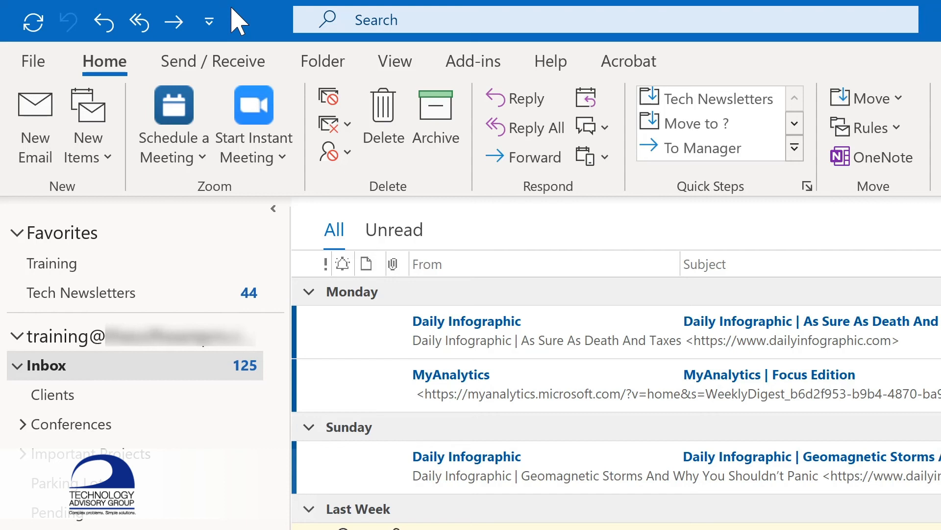
Step: Start a new email message and add the Quick Parts command to the message window's Quick Access Toolbar
key("ctrl+n")
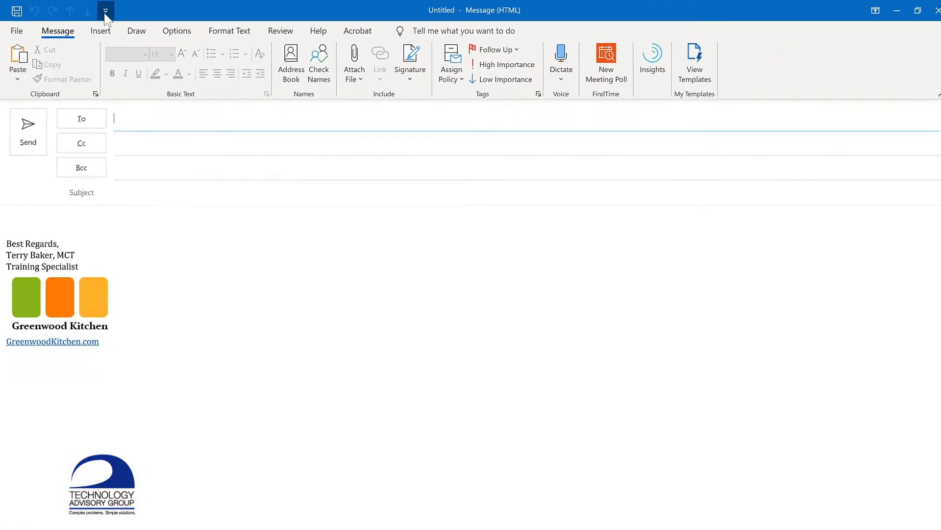
left_click(105, 15)
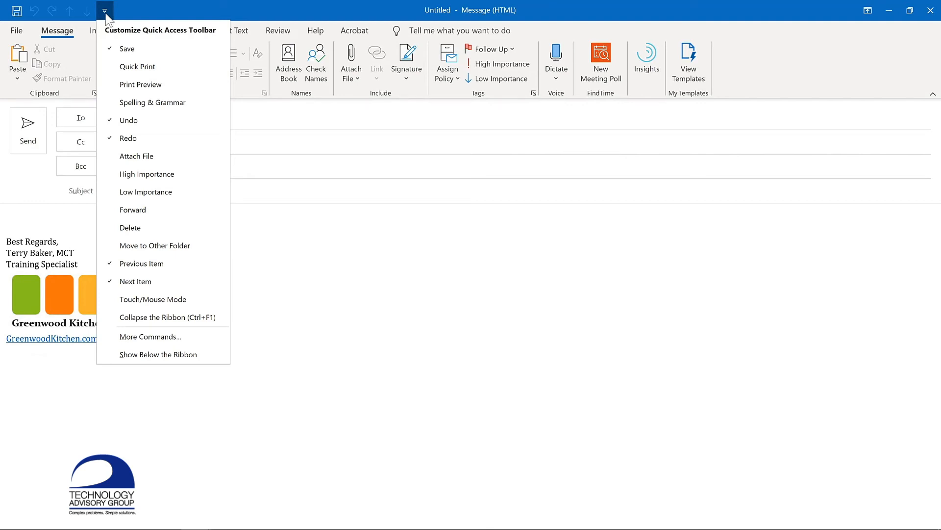
left_click(106, 15)
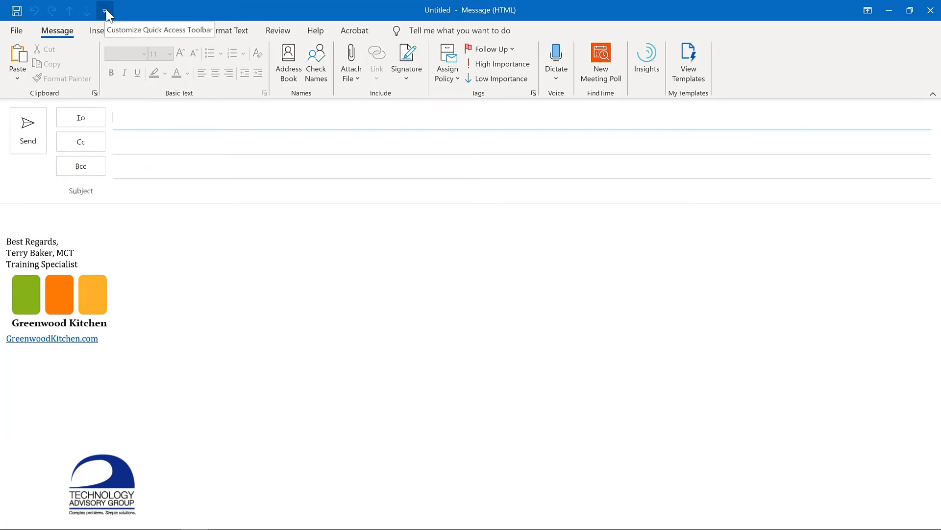
left_click(36, 208)
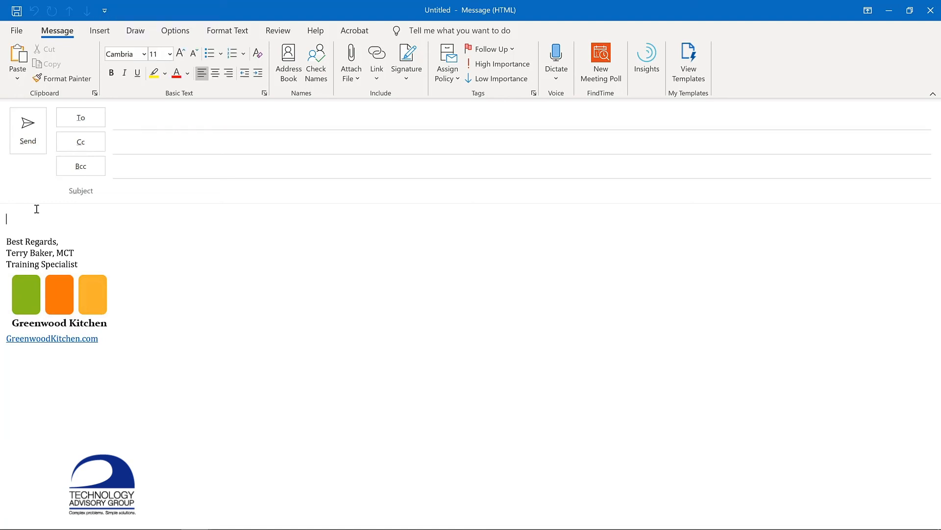
left_click(98, 34)
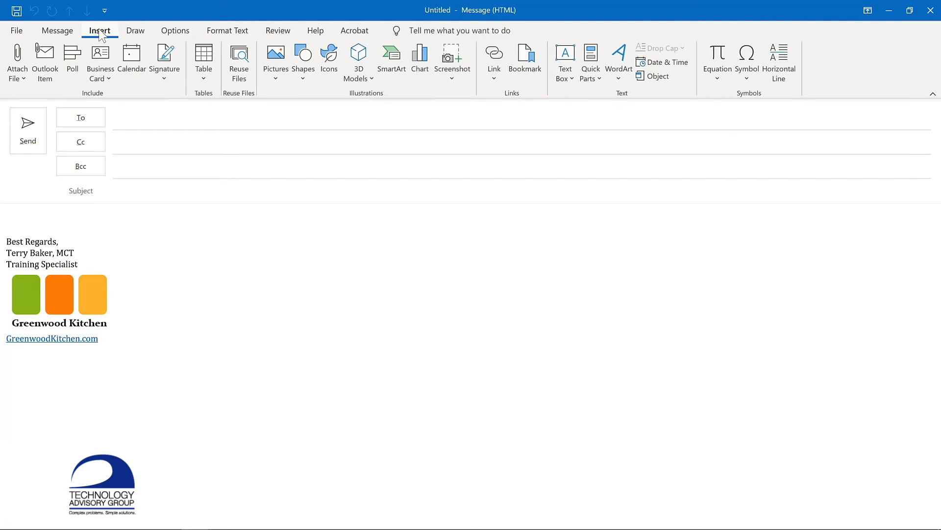
right_click(591, 59)
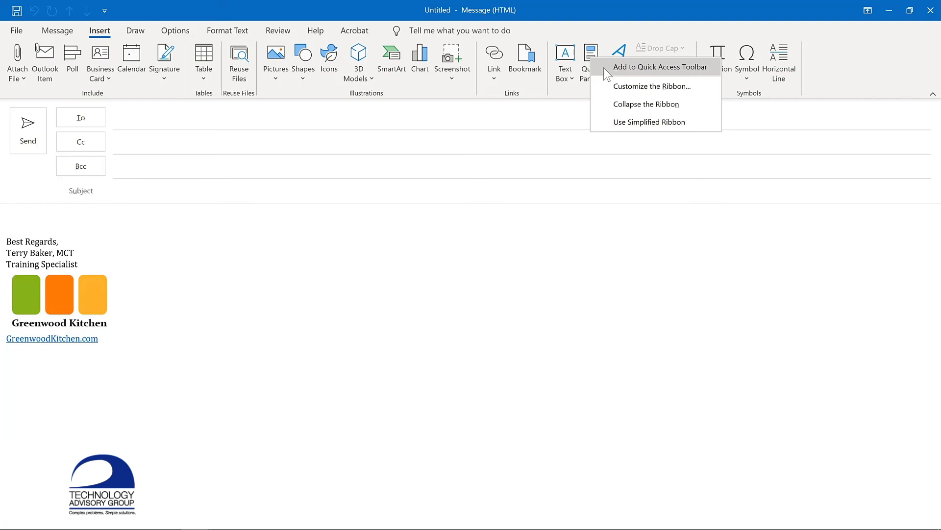
left_click(607, 73)
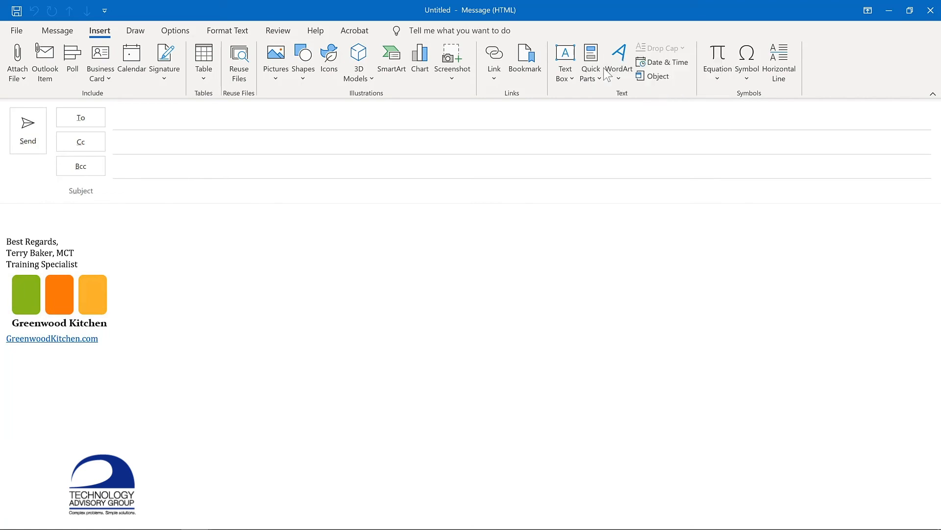
Step: Add the Delay Delivery command to the message window's Quick Access Toolbar
left_click(176, 31)
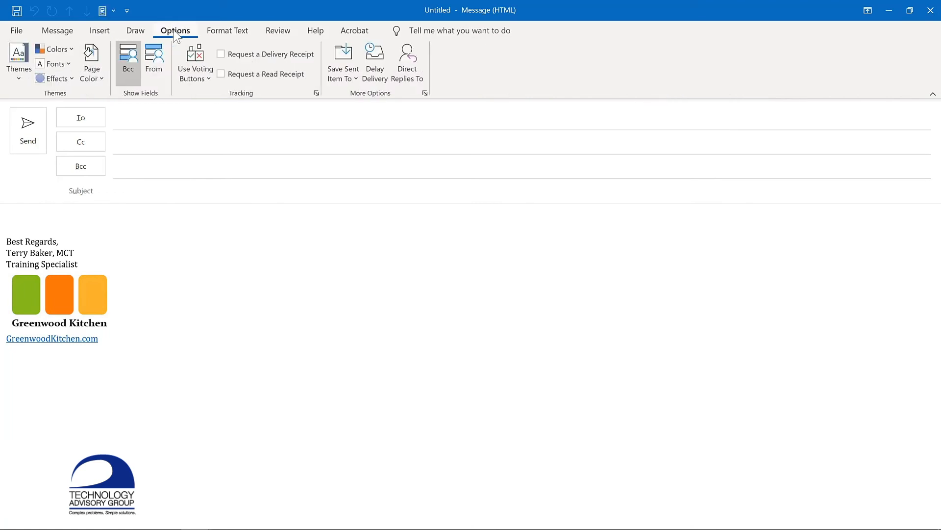
right_click(381, 63)
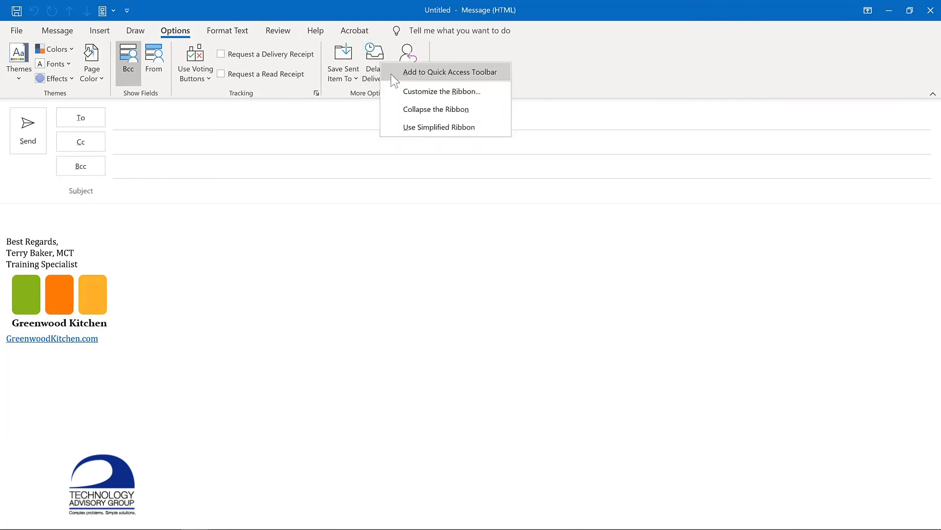
left_click(392, 71)
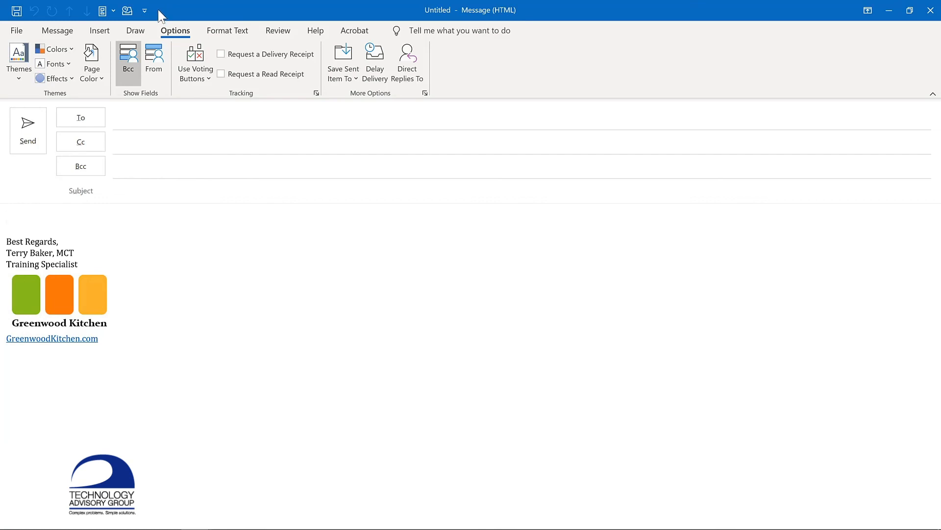
Step: Show the Quick Access Toolbar below the ribbon and open its full customization settings from the main mail window
left_click(144, 10)
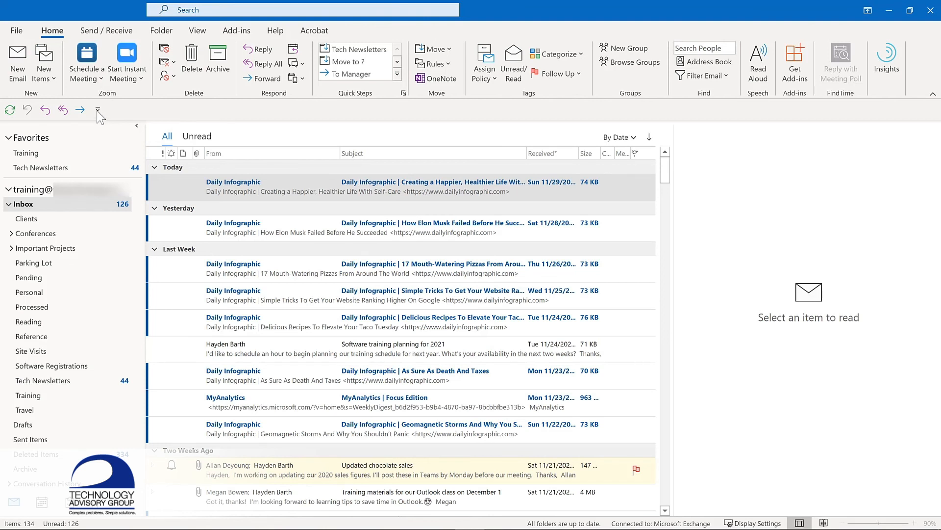
left_click(98, 110)
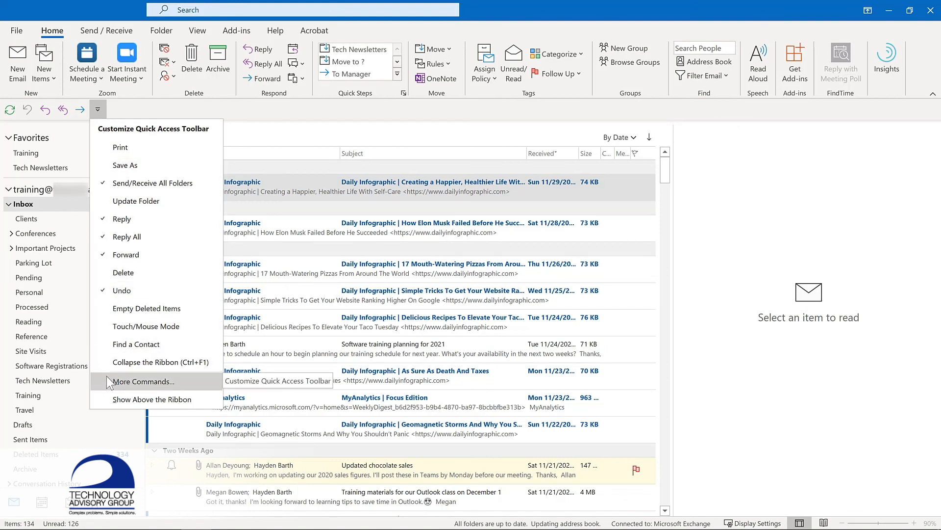
right_click(59, 113)
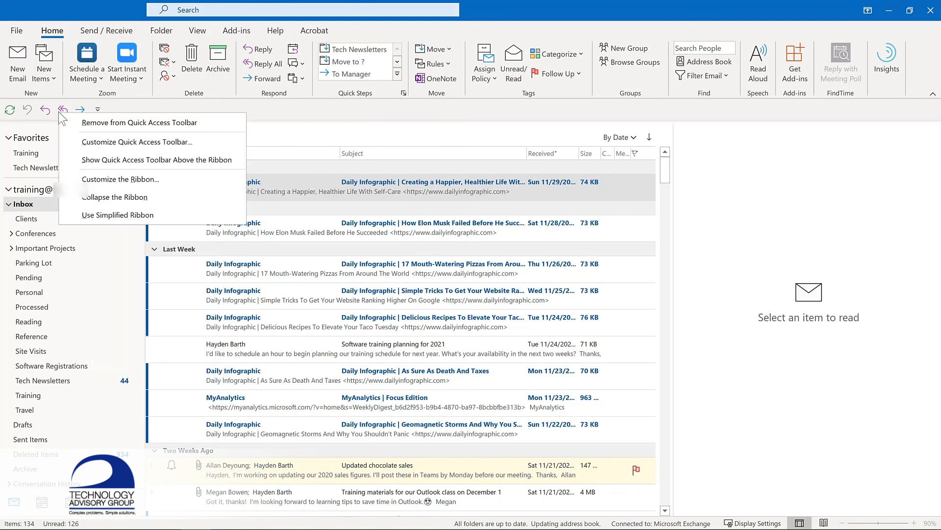
left_click(77, 140)
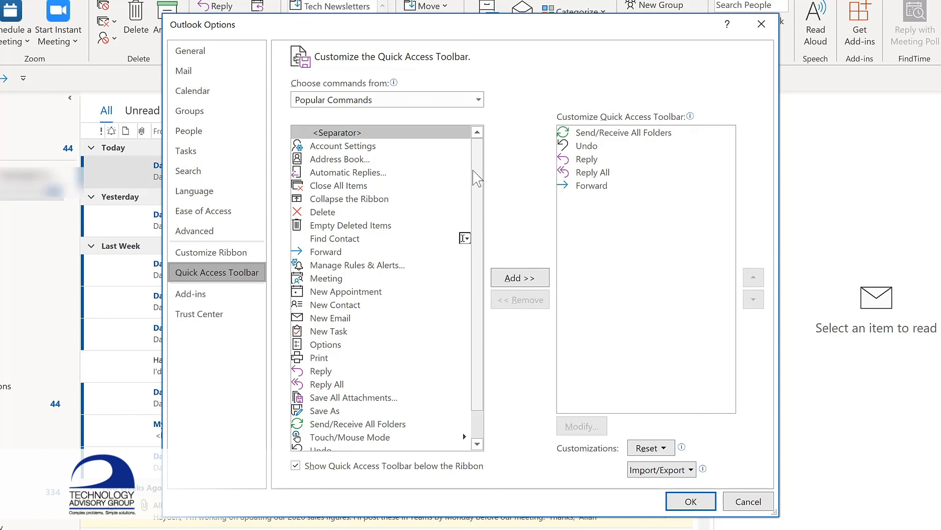
Step: Add Manage Rules & Alerts, Meeting, New Email and New Task from the popular commands to the Quick Access Toolbar
left_click(353, 268)
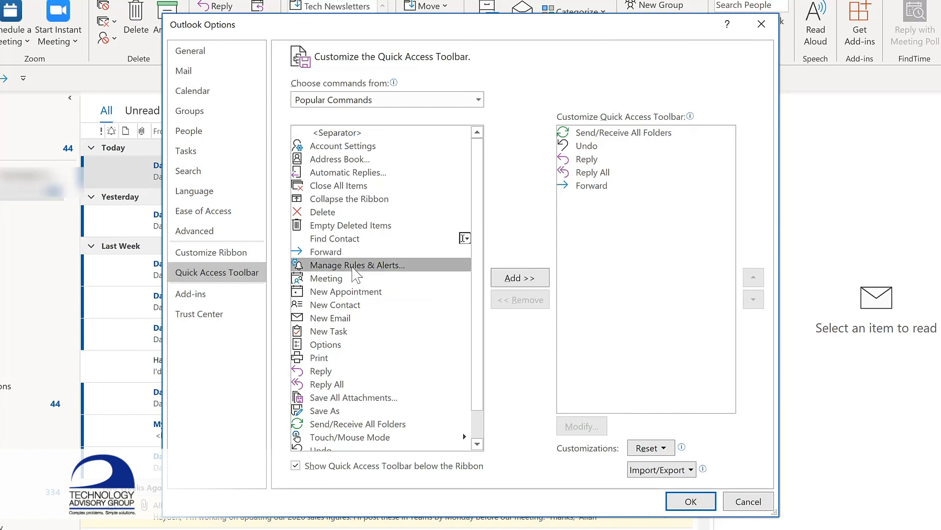
left_click(521, 279)
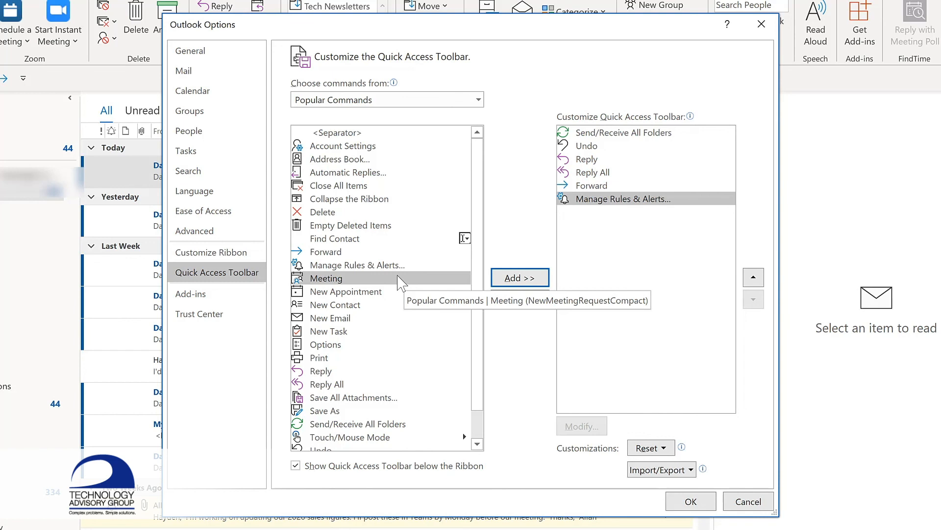
left_click(514, 279)
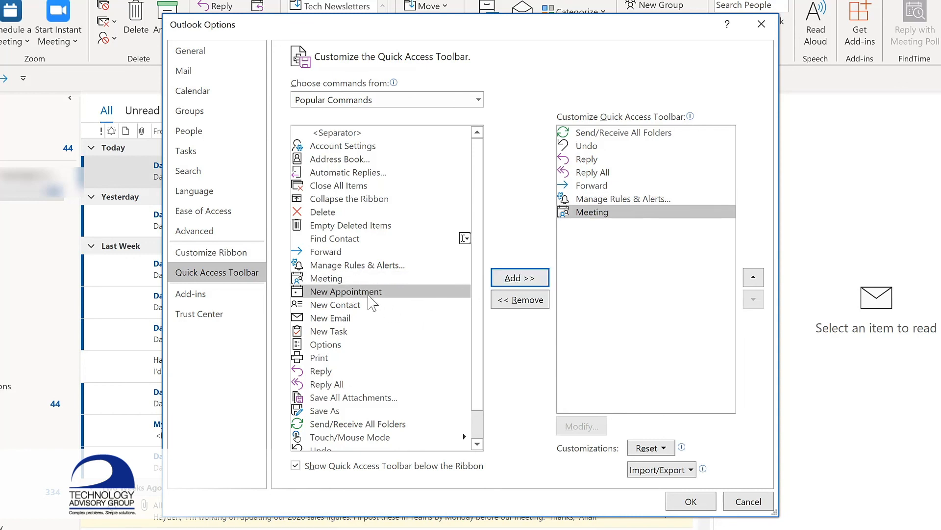
left_click(337, 318)
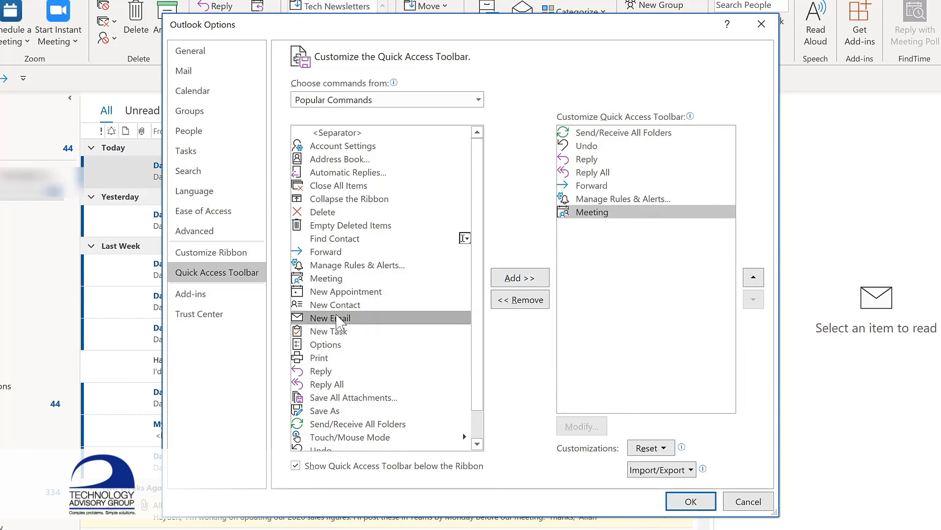
double_click(337, 318)
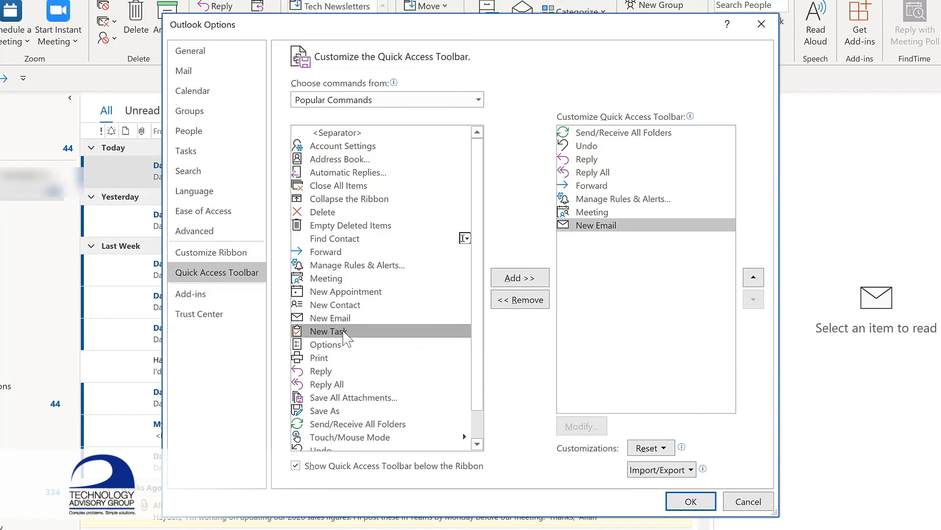
double_click(343, 332)
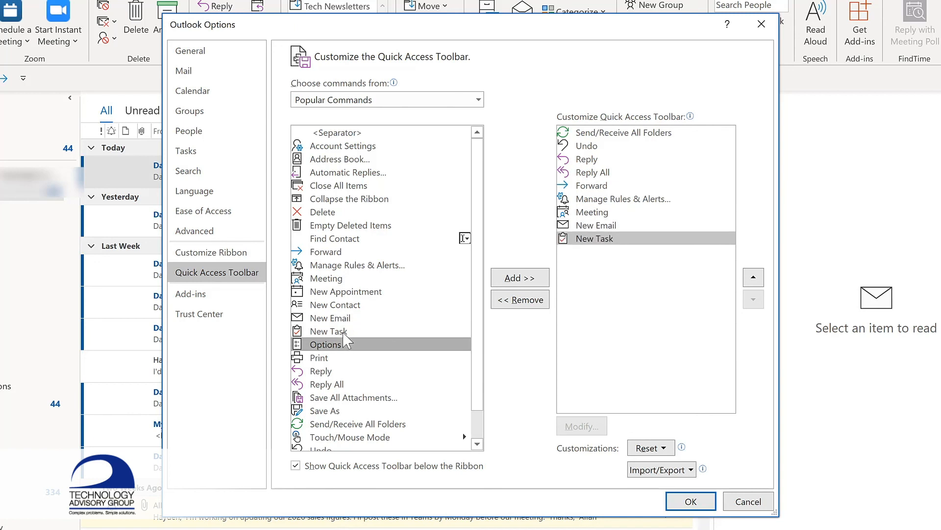
Step: Move New Email up the Quick Access Toolbar order to directly above Manage Rules & Alerts
left_click(479, 101)
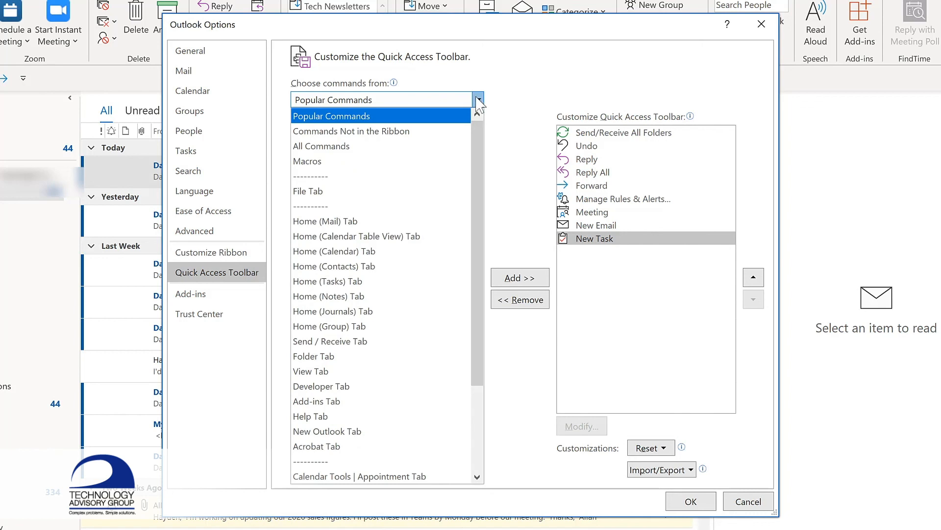
left_click(629, 225)
left_click(629, 226)
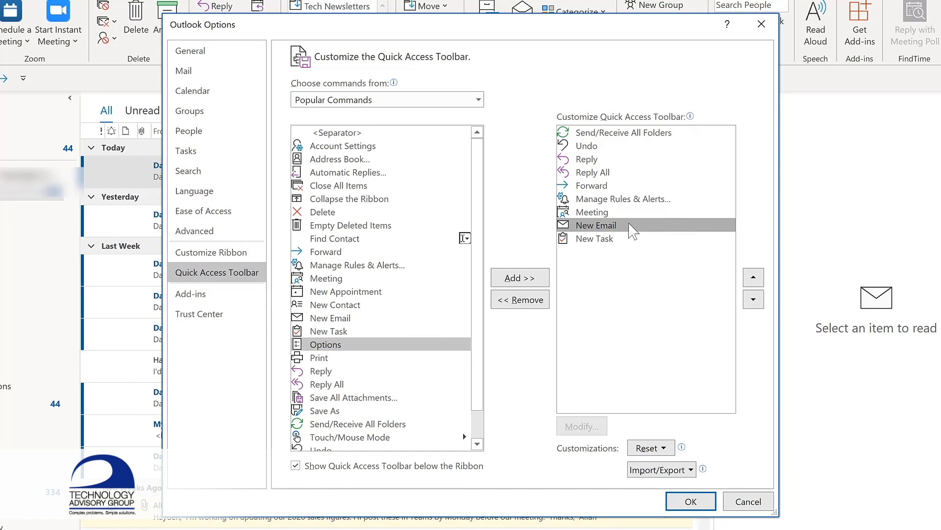
left_click(753, 277)
left_click(754, 277)
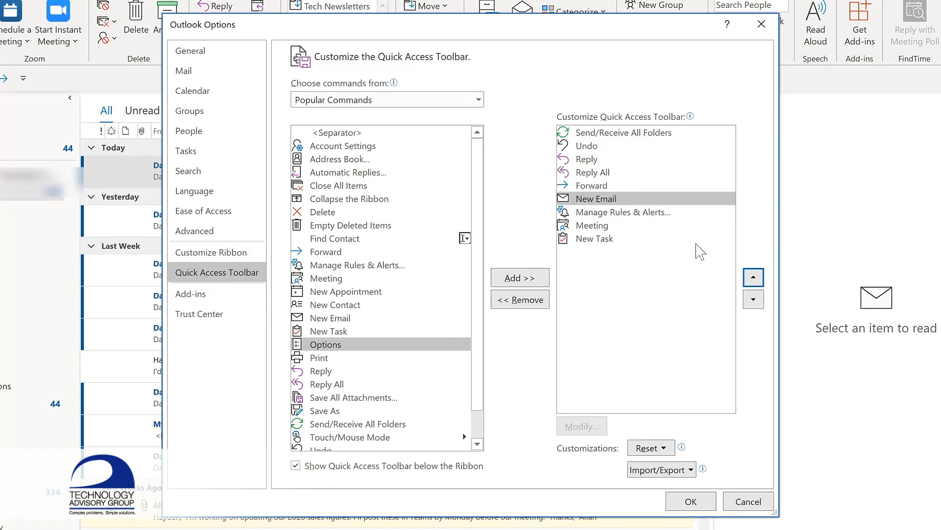